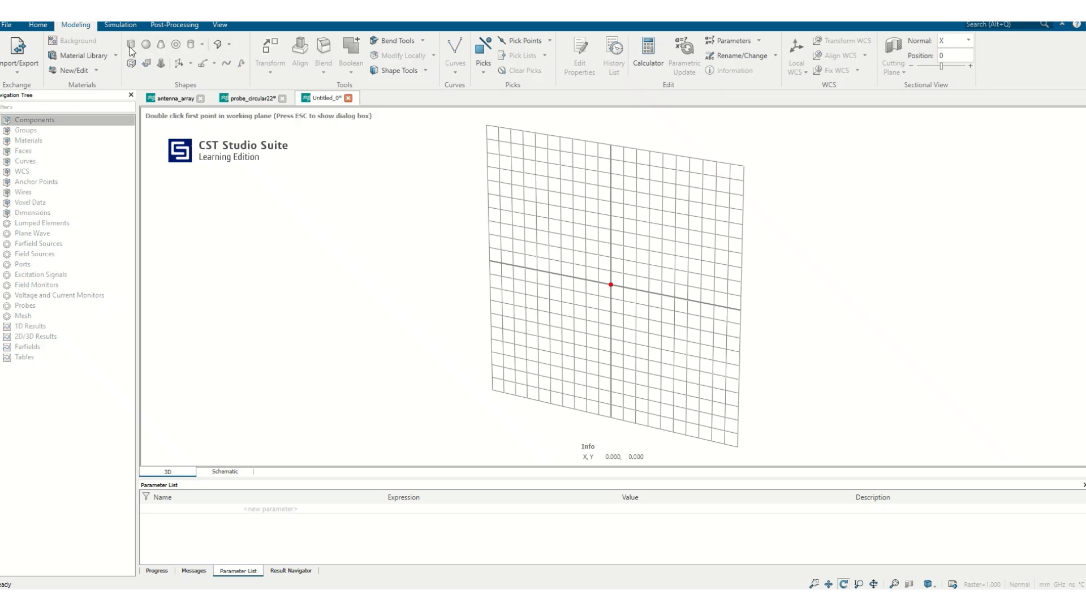
Begin a brick named diel with its X range from -d/2 to d/2.
key(Escape)
text(diel)
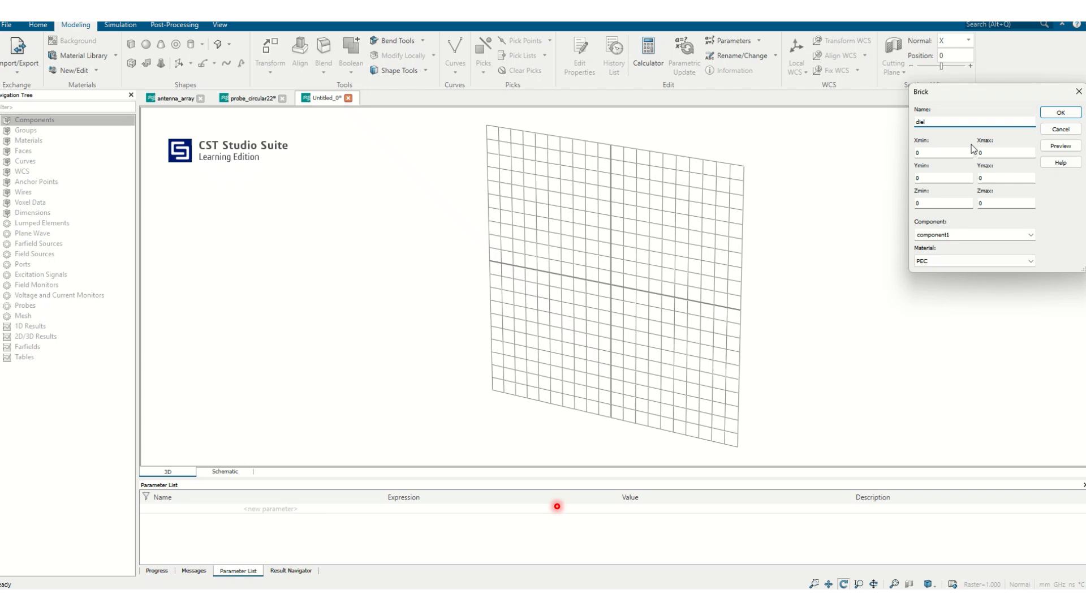
key(Tab)
text(-)
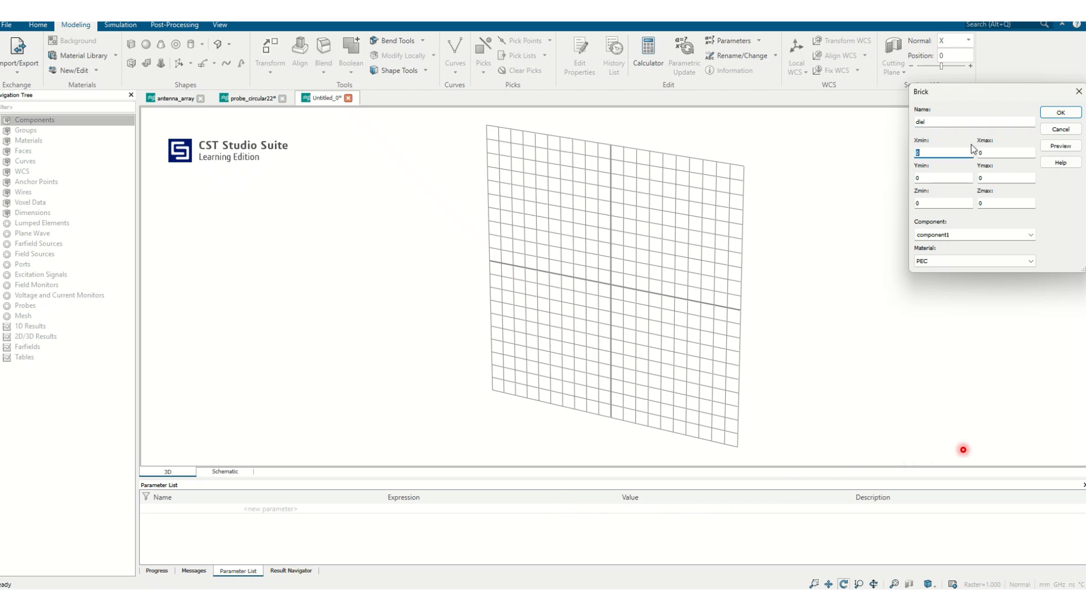
text(d/2)
key(Tab)
text(d/2)
Set the diel brick's Y range from -d/2 to d/2 and its Z range from 0 to h.
key(Tab)
text(-d/2)
key(Tab)
text(d/2)
key(Tab)
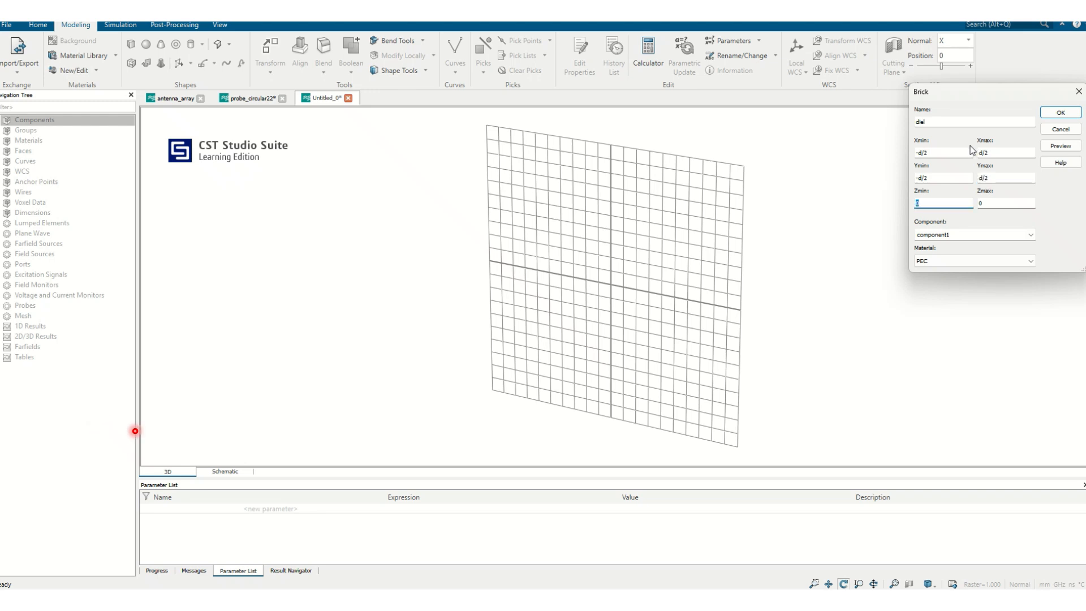
key(Tab)
text(h)
Load FR-4 (lossy) from the material library as the diel brick's material.
click(969, 260)
click(956, 274)
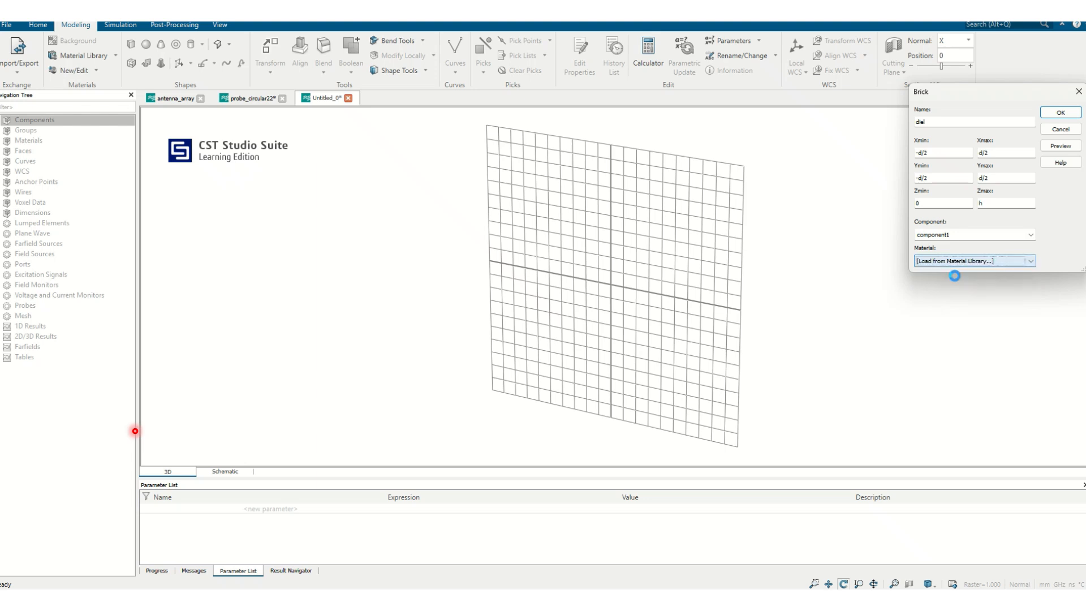
click(442, 231)
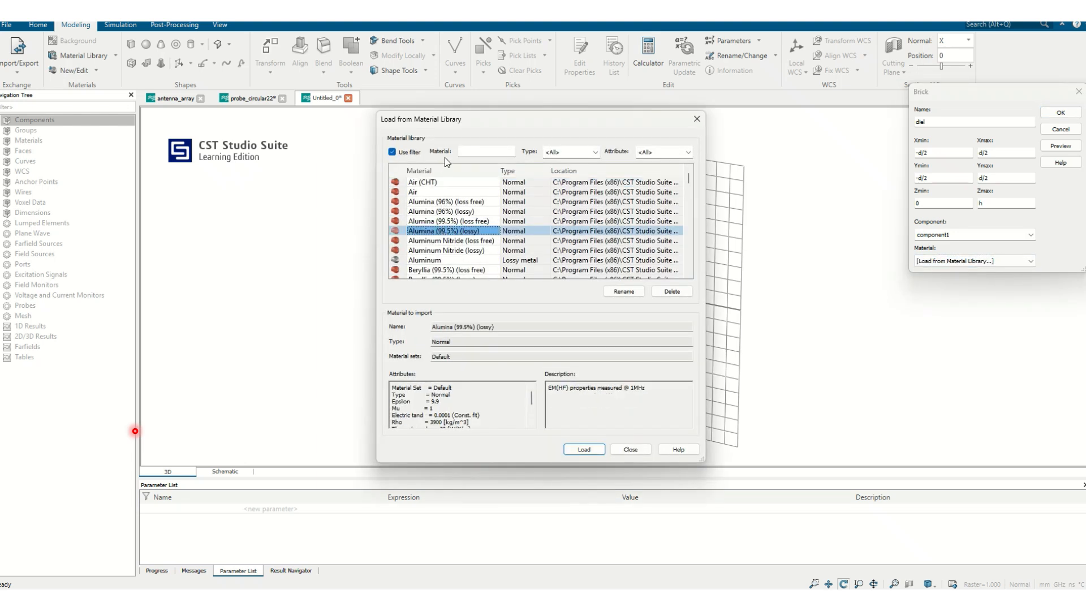
click(459, 149)
text(fr)
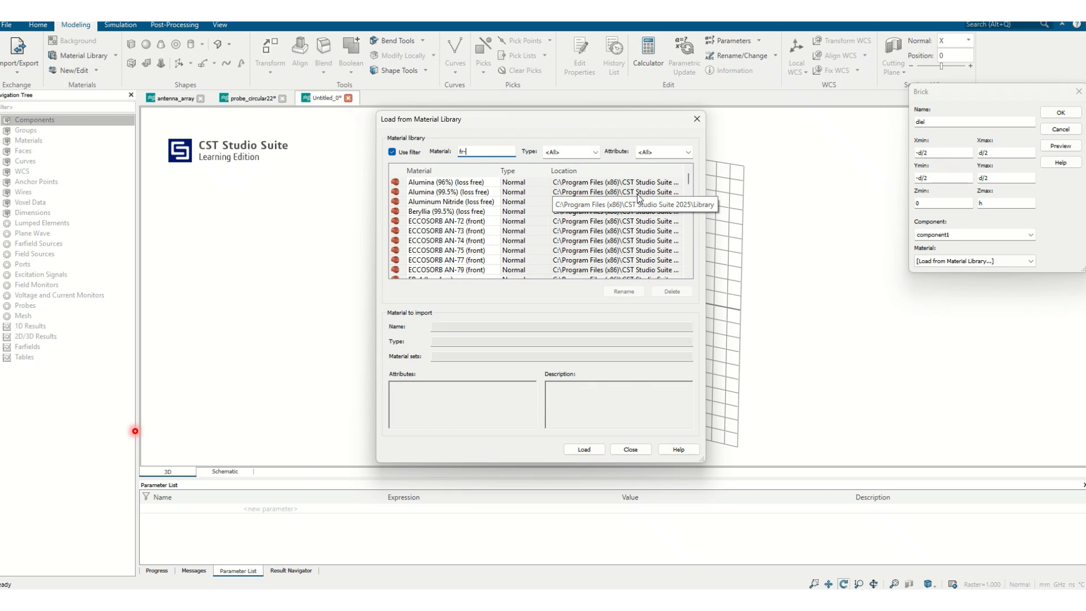
text(-)
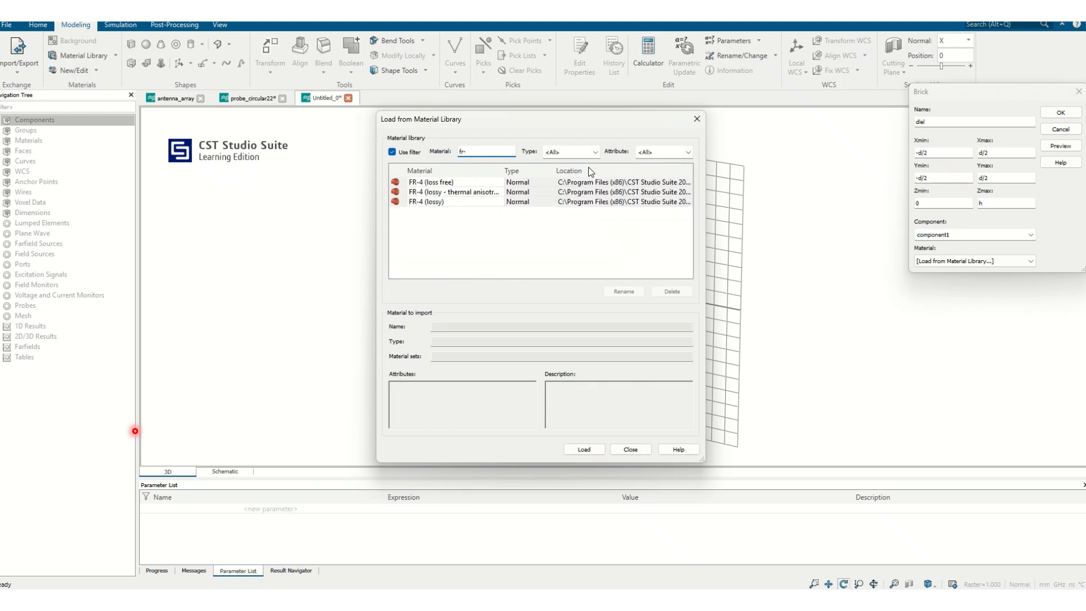
click(432, 208)
click(434, 201)
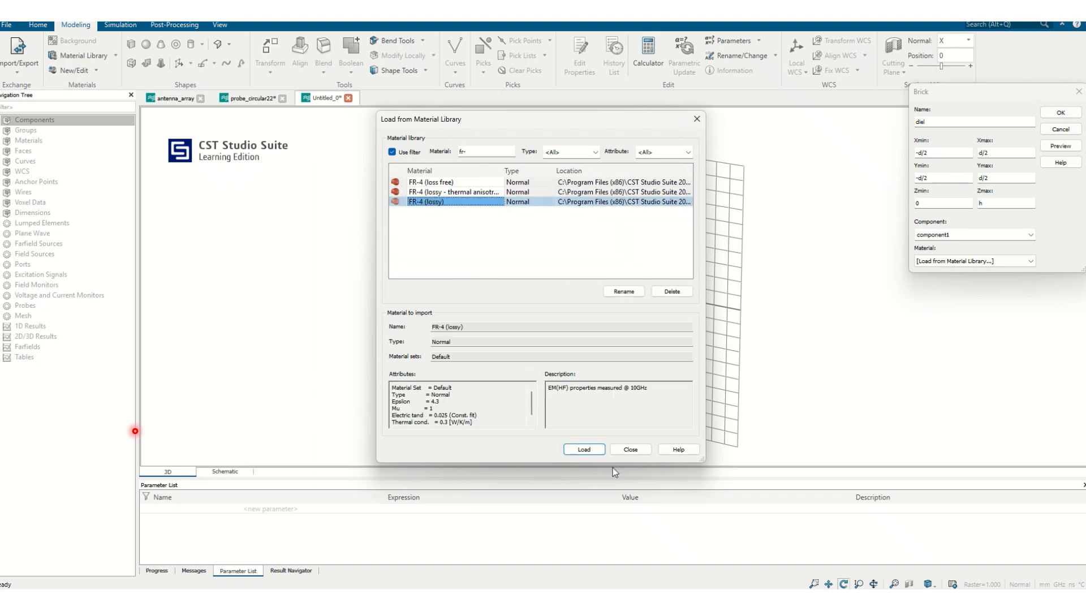
click(584, 450)
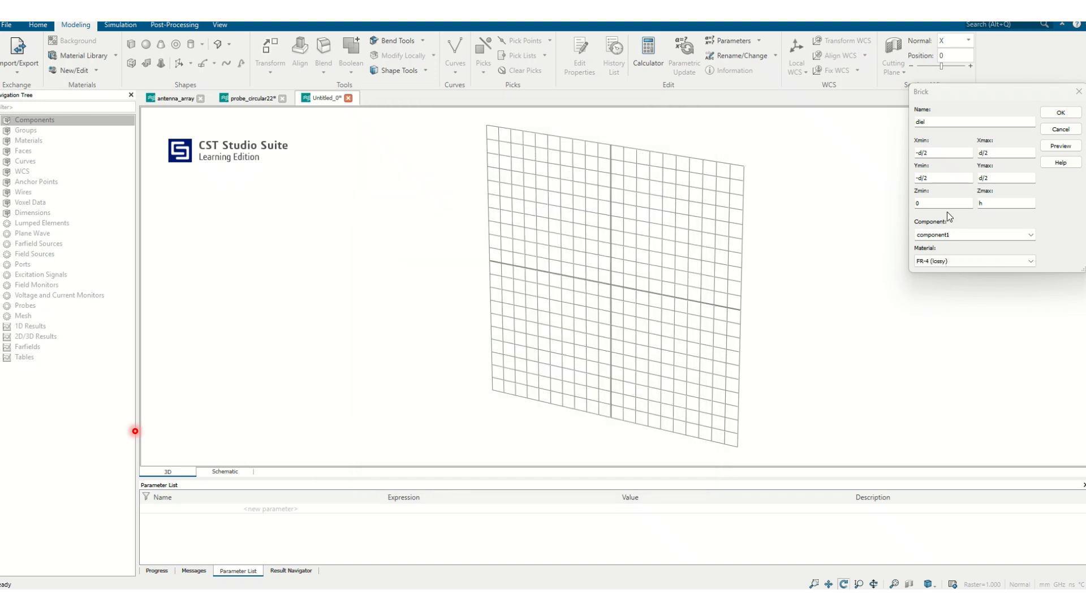
Create the diel brick, defining the missing parameters d as 30 and h as 1.6.
click(1061, 113)
text(3)
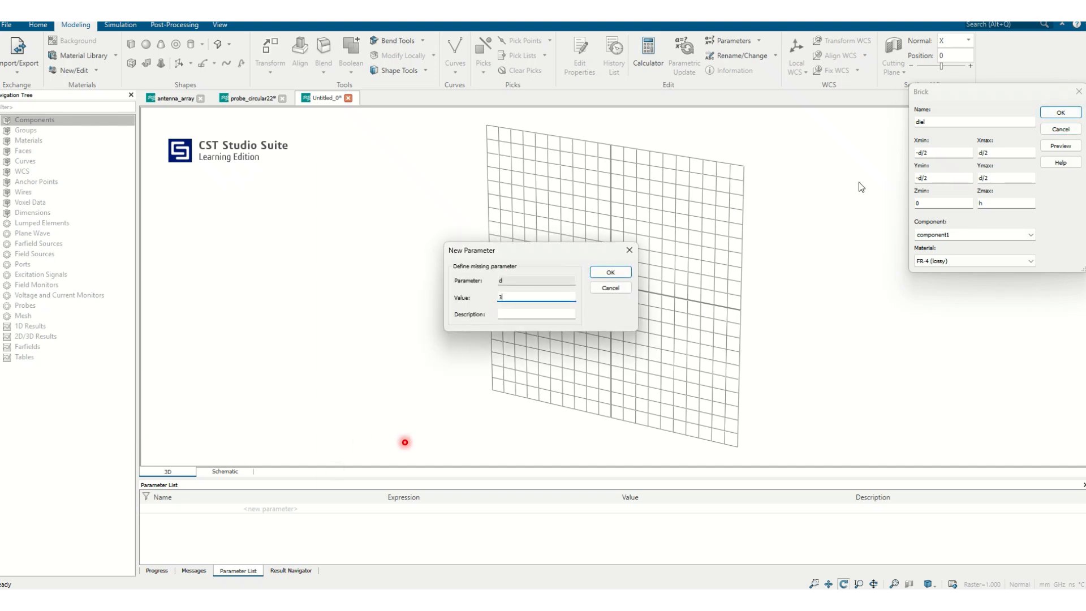
text(0)
key(Return)
key(Return)
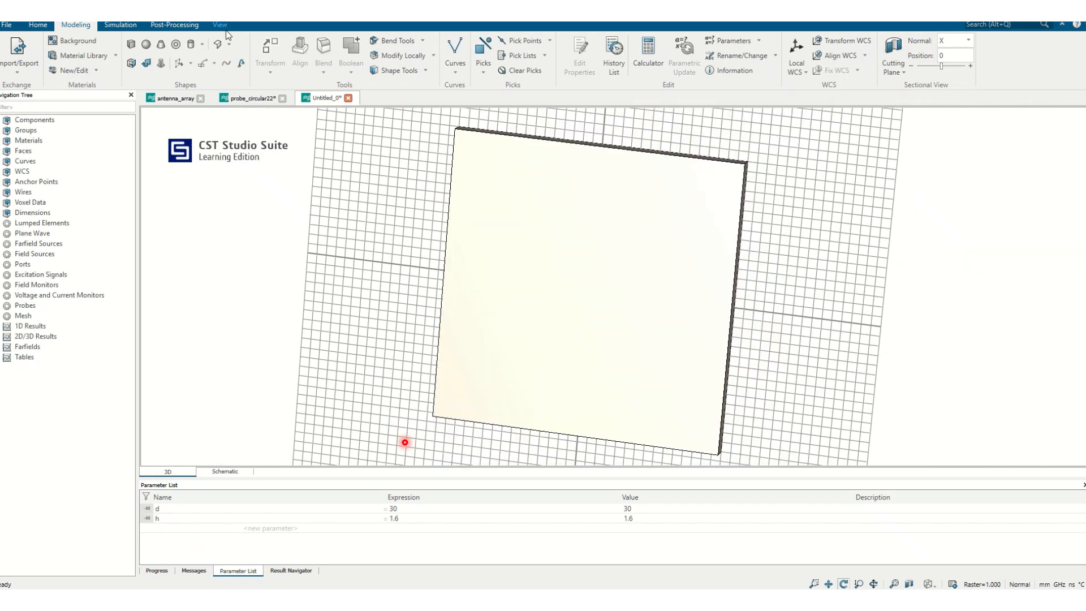
Hide the working plane grid around the substrate brick.
click(221, 26)
click(278, 49)
drag(655, 363, 565, 348)
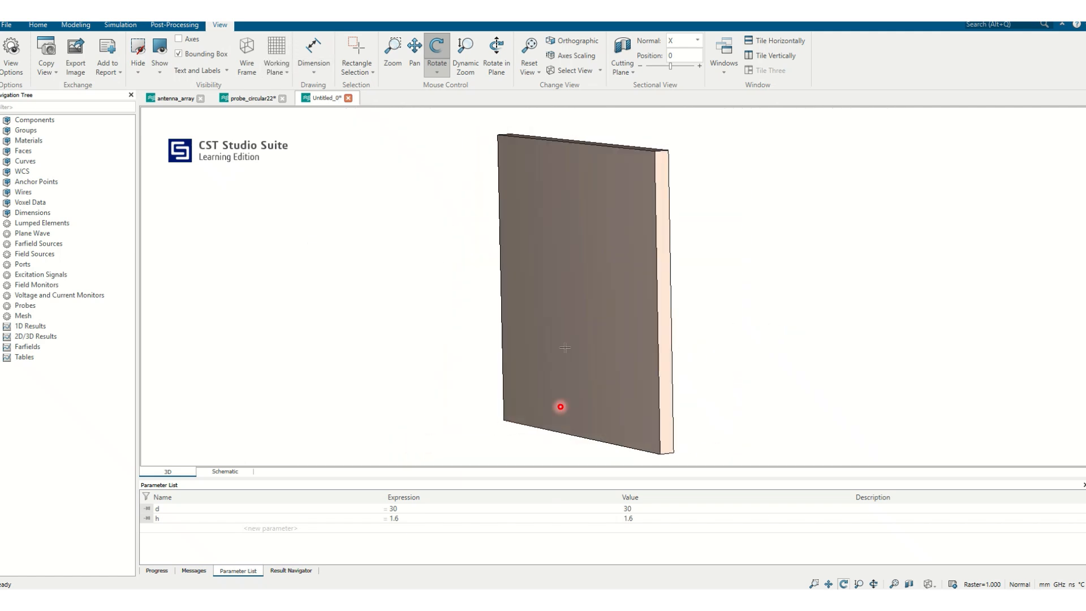
Begin a second brick named patch with its X range from -l/2 to l/2.
click(75, 25)
click(134, 46)
key(Escape)
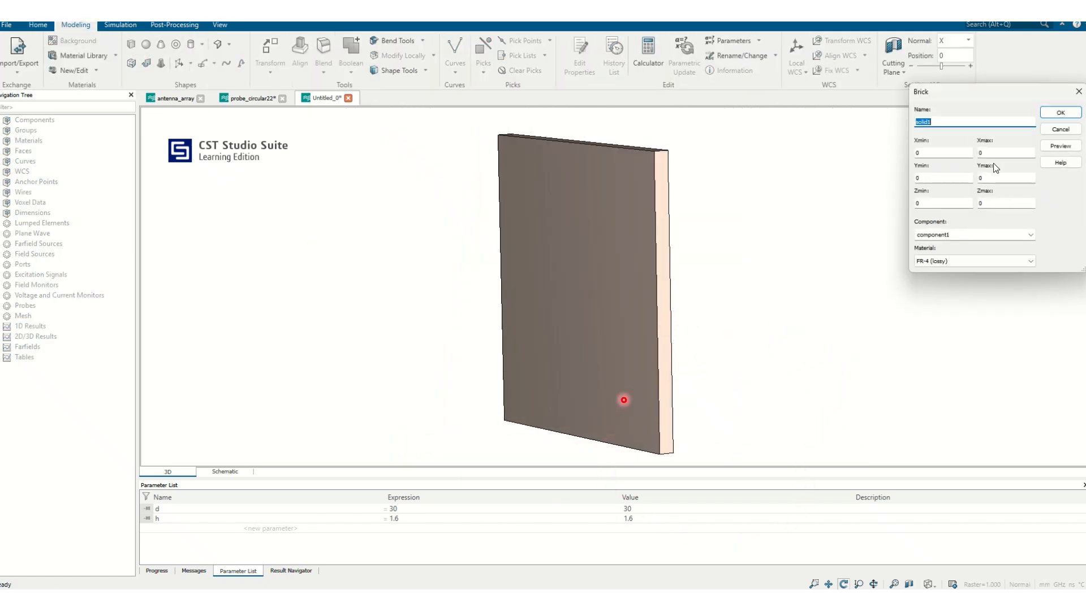
text(patch)
key(Tab)
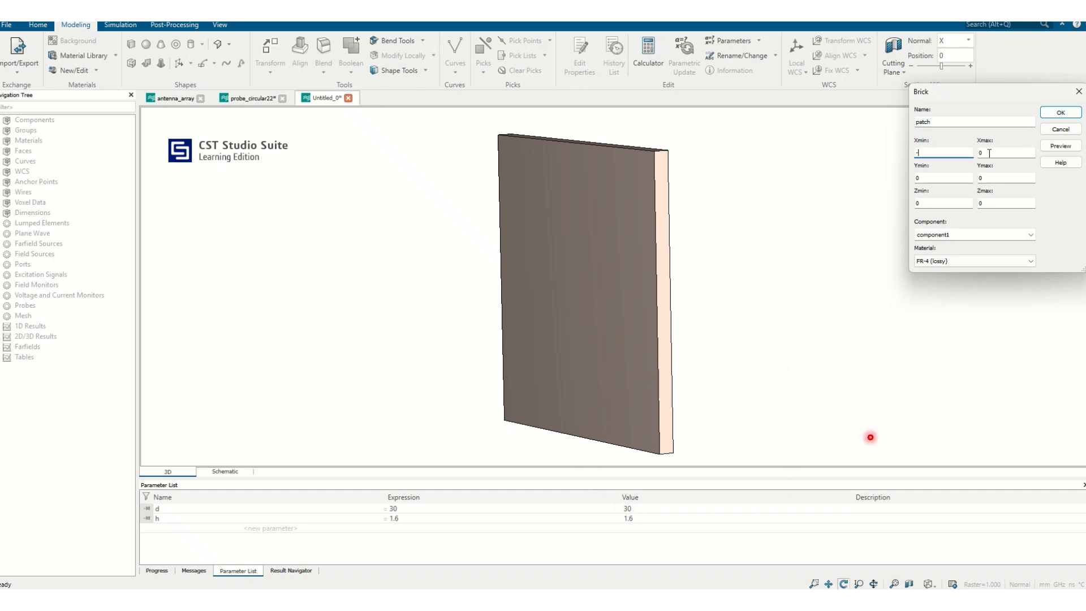
text(-l/2)
key(Tab)
text(l/2)
Set the patch brick's Y range from l/2 to -l/2 and its Z range from h to h+0.035.
key(Tab)
text(l/2)
key(Tab)
text(-)
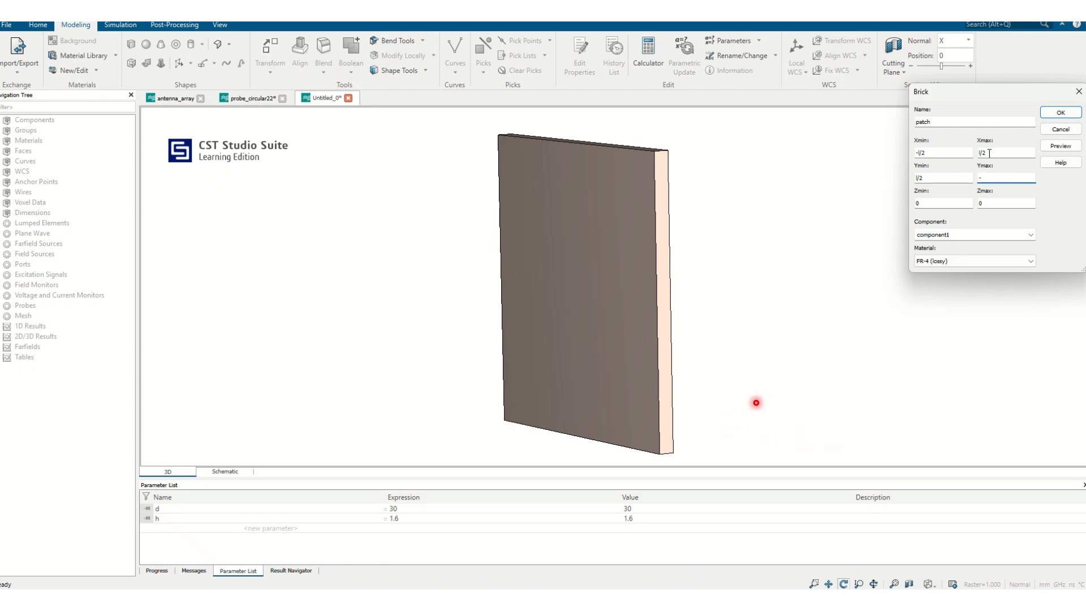
text(l/2)
key(Tab)
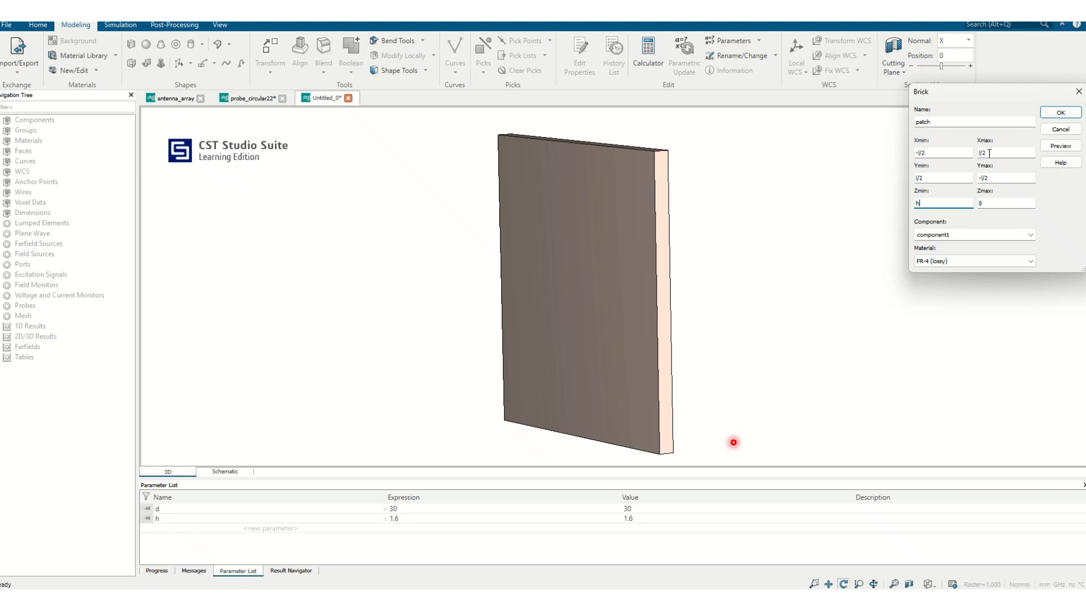
key(Tab)
text(h+0.035)
Assign PEC to the patch brick and create it, defining the missing parameter l as 20.
click(932, 261)
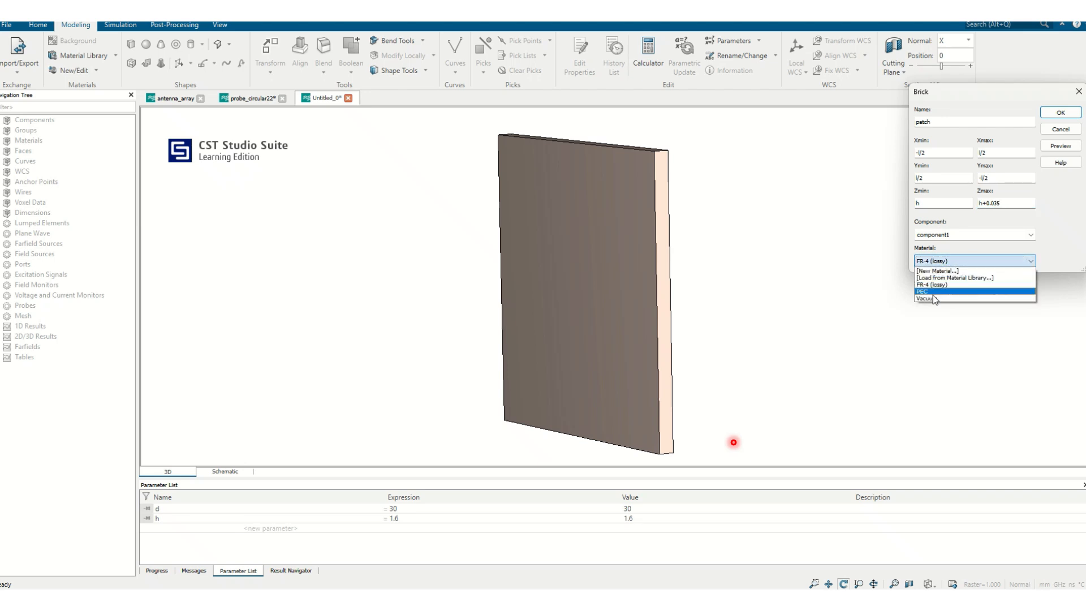
click(932, 298)
click(939, 266)
click(933, 291)
click(1060, 112)
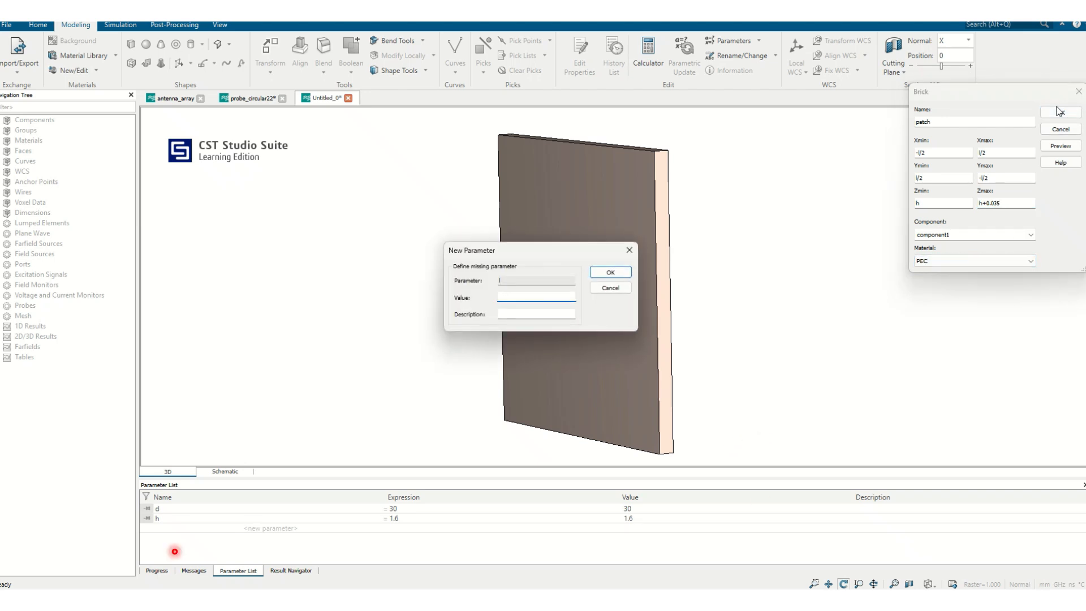
text(20)
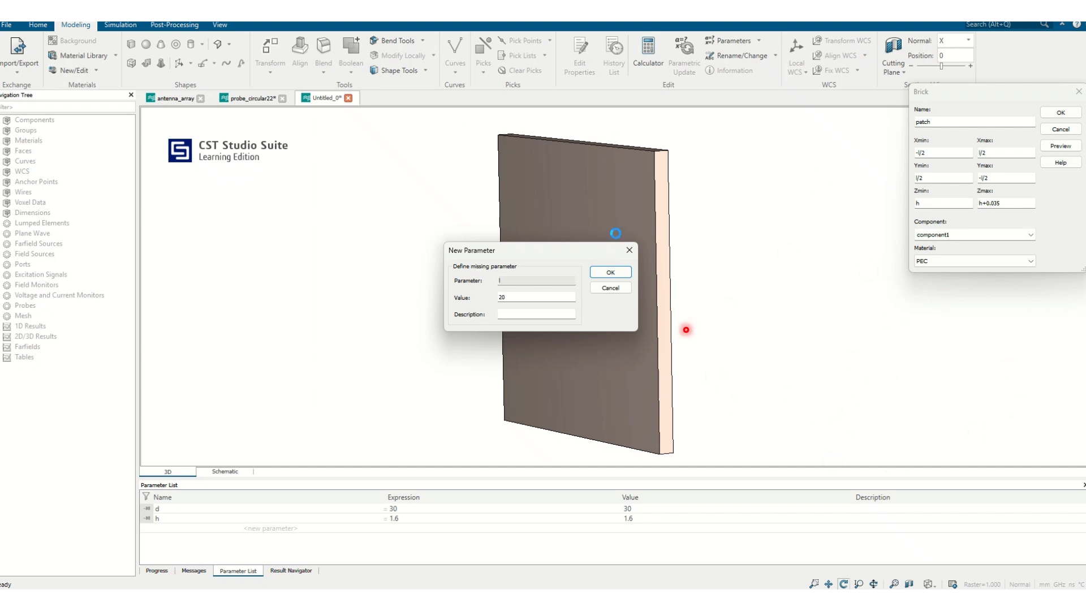
key(Return)
Begin a brick named patch2 with its X range from -w/2 to w/2.
drag(630, 260, 807, 271)
click(131, 45)
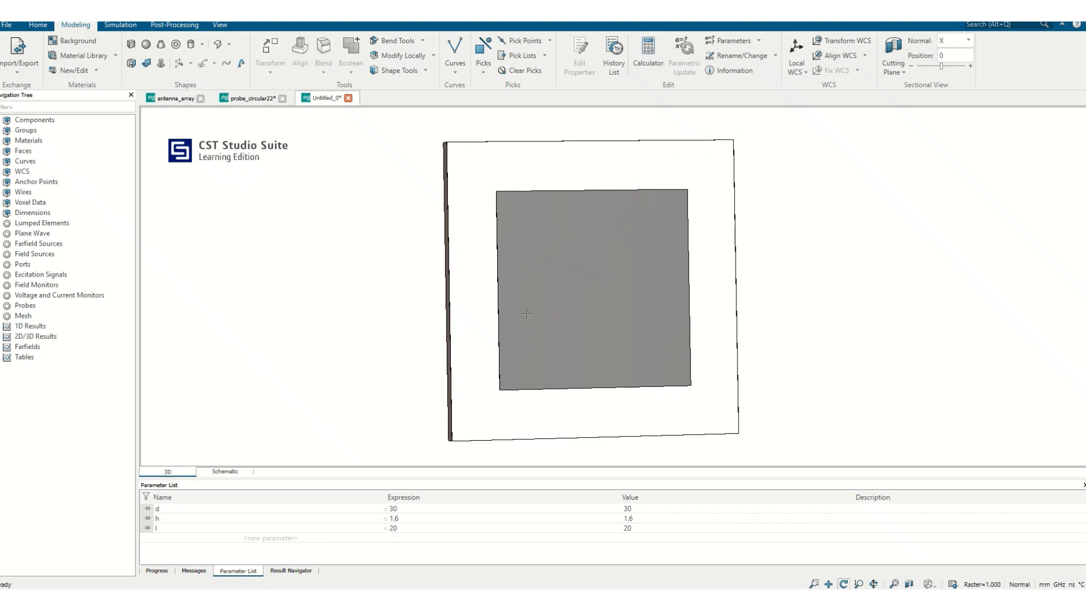
click(132, 45)
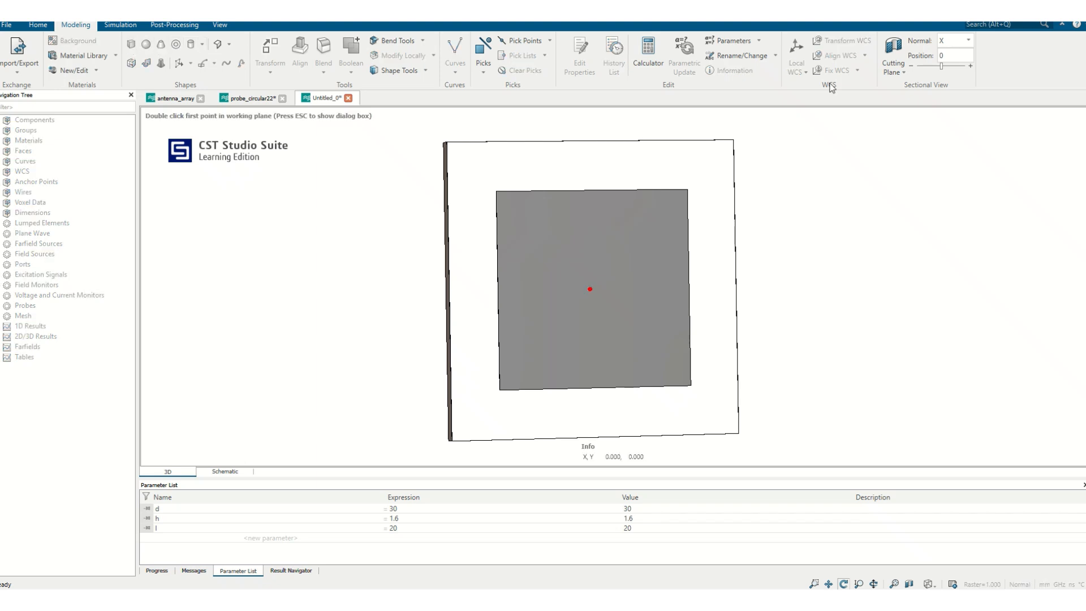
key(Escape)
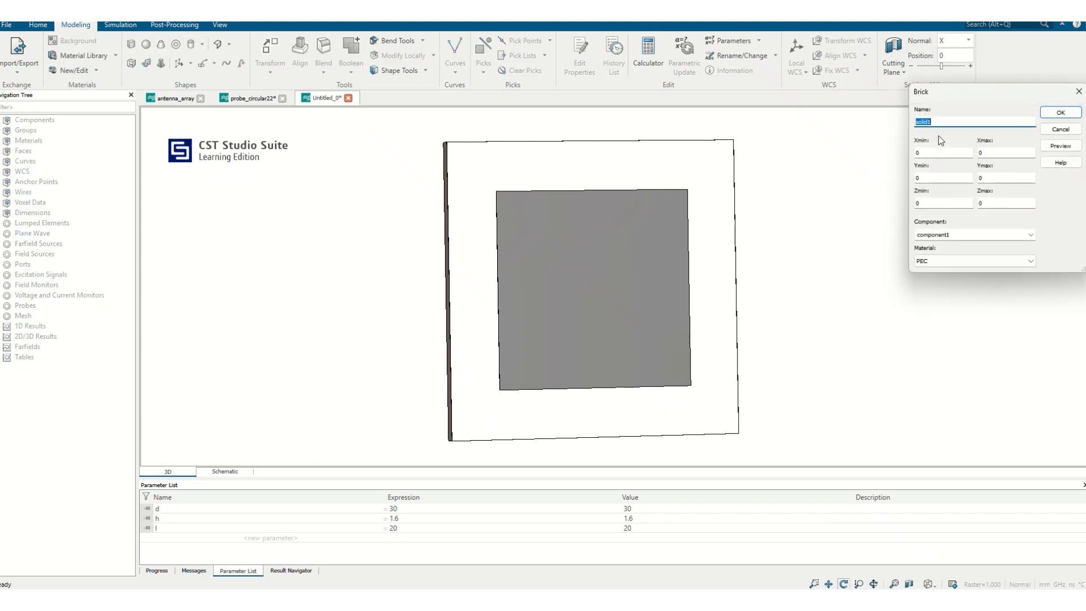
text(patch2)
key(Tab)
text(-w/2)
key(Tab)
text(w/2)
Set the patch2 brick's Y range from -s/2 to s/2 and its Z range from h to h+0.035.
key(Tab)
text(-s/2)
key(Tab)
text(s/2)
key(Tab)
text(h)
key(Tab)
text(h+0.035)
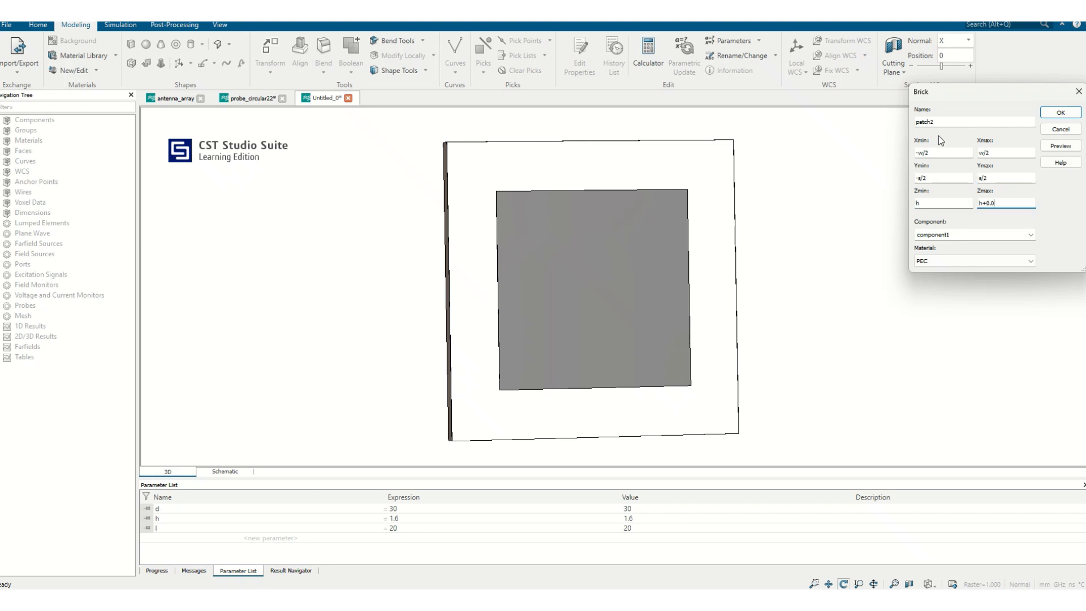
Preview and create the PEC patch2 brick, defining the missing parameters w as 2 and s as 10.
click(1060, 145)
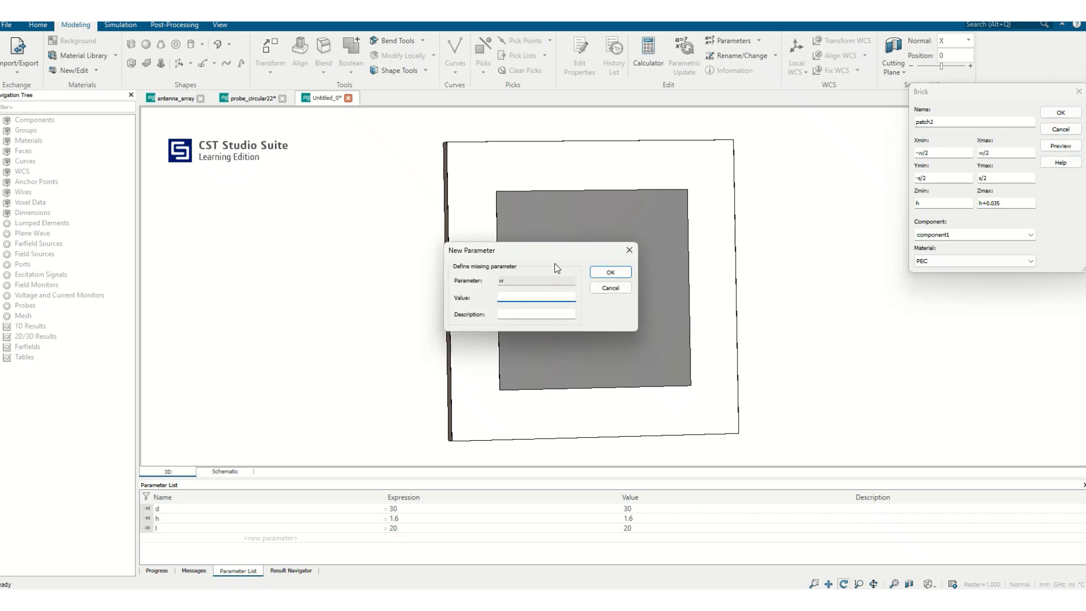
key(Return)
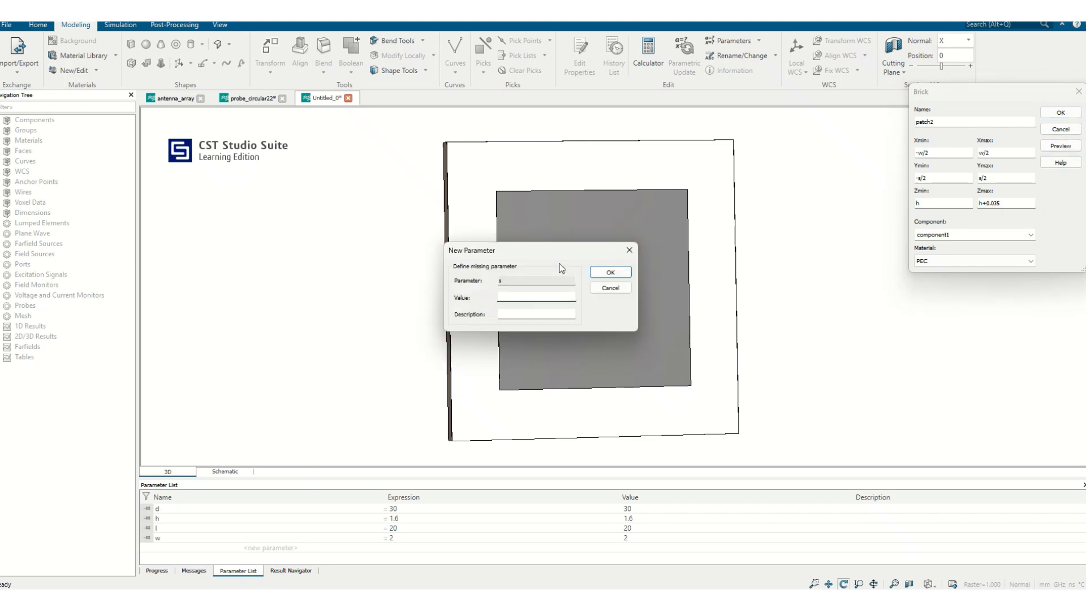
key(Return)
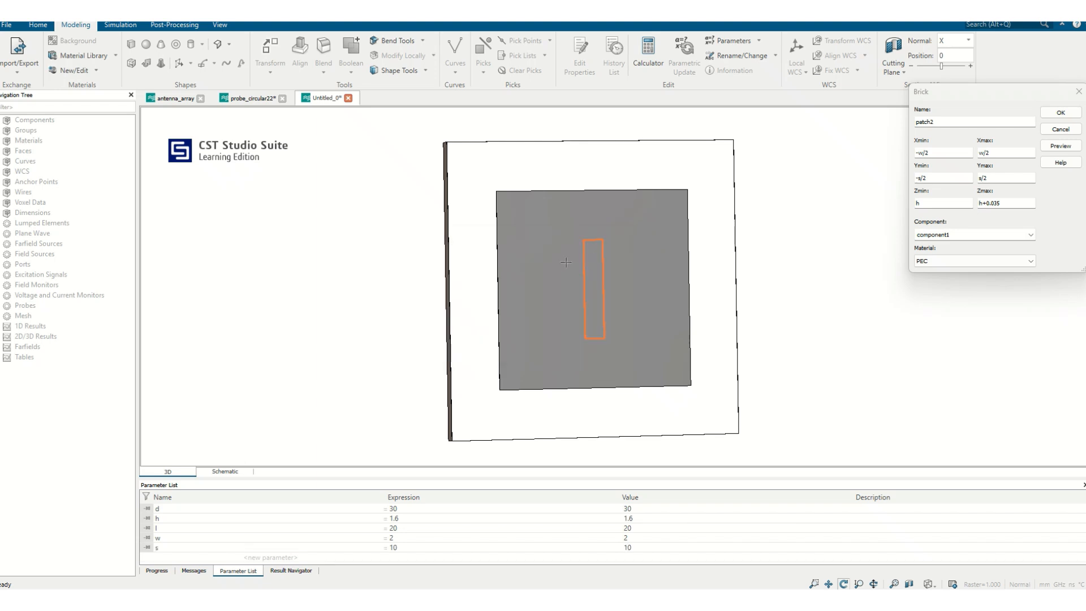
click(1061, 113)
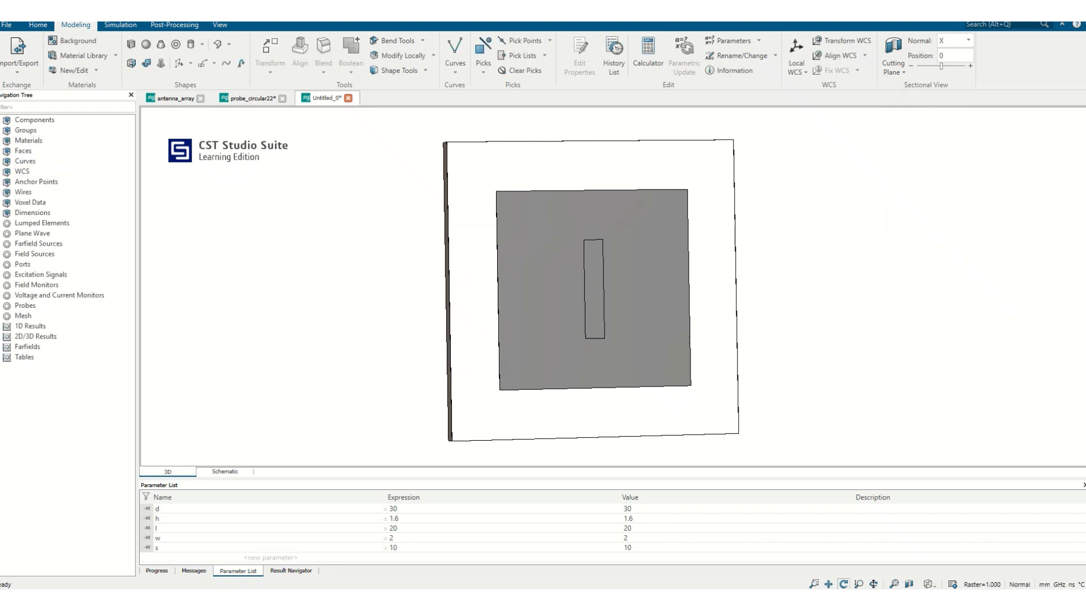
Subtract patch2 from patch in component1 to cut a vertical slot through the patch centre.
click(2, 120)
click(5, 131)
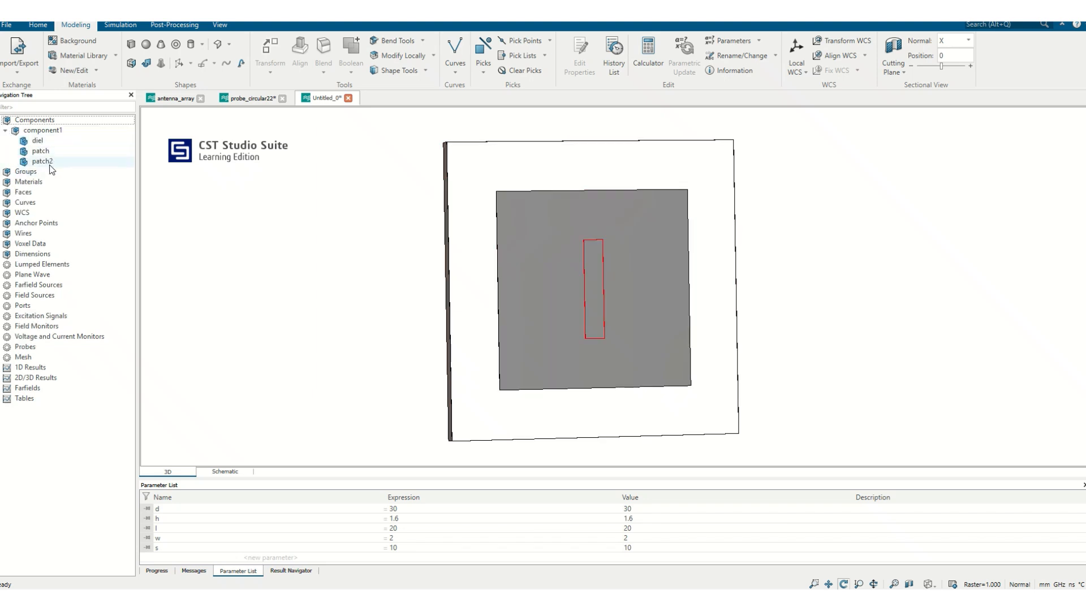
click(58, 153)
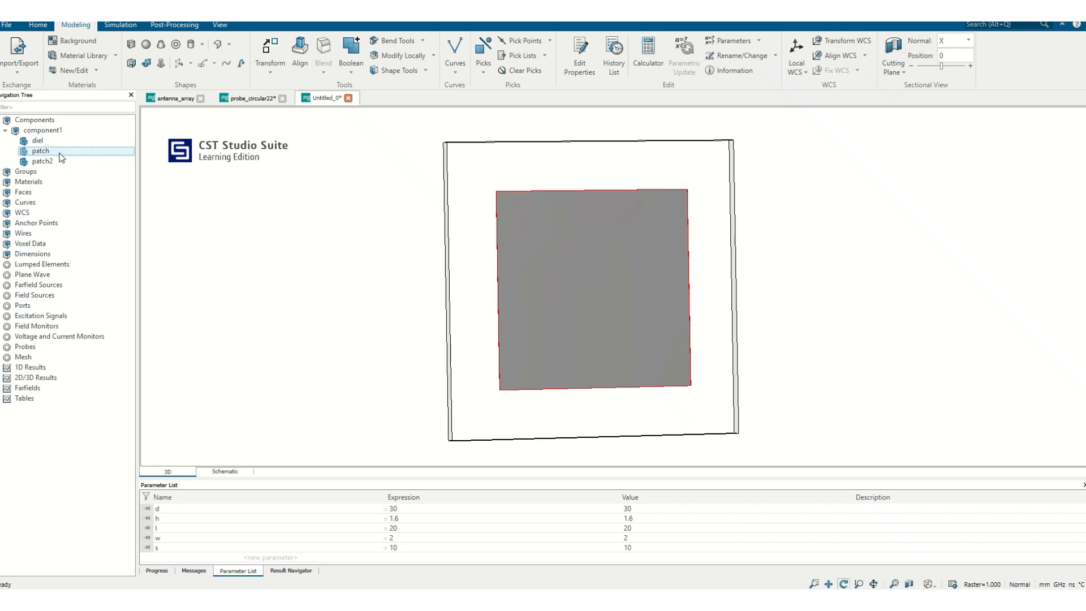
key(minus)
click(50, 164)
key(Return)
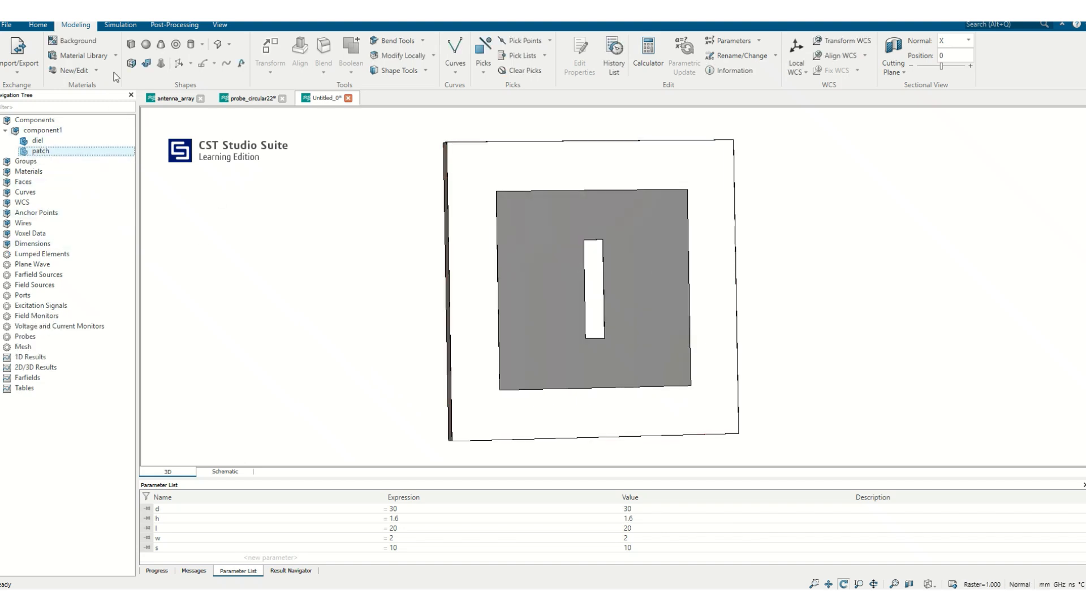
Begin a brick named patch3 with X range from -s/2 to s/2 and Y range from -w/2 to w/2.
click(132, 44)
key(Escape)
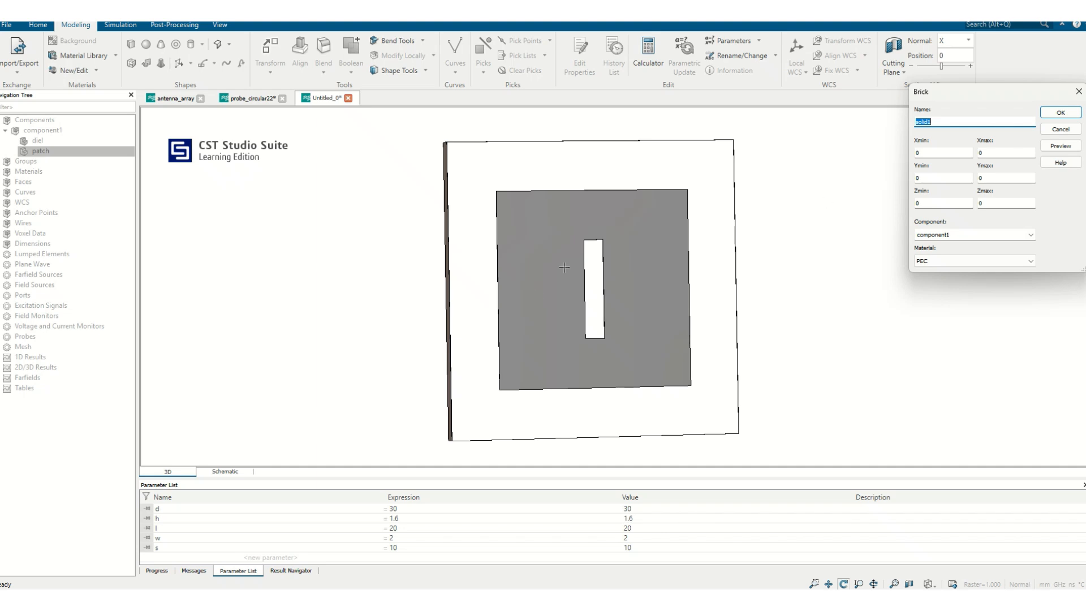
text(patch3)
key(Tab)
key(Tab)
text(s)
key(Tab)
text(-)
Set the patch3 brick's Z range from h to h+0.035, preview it and create it in PEC.
key(Tab)
text(w)
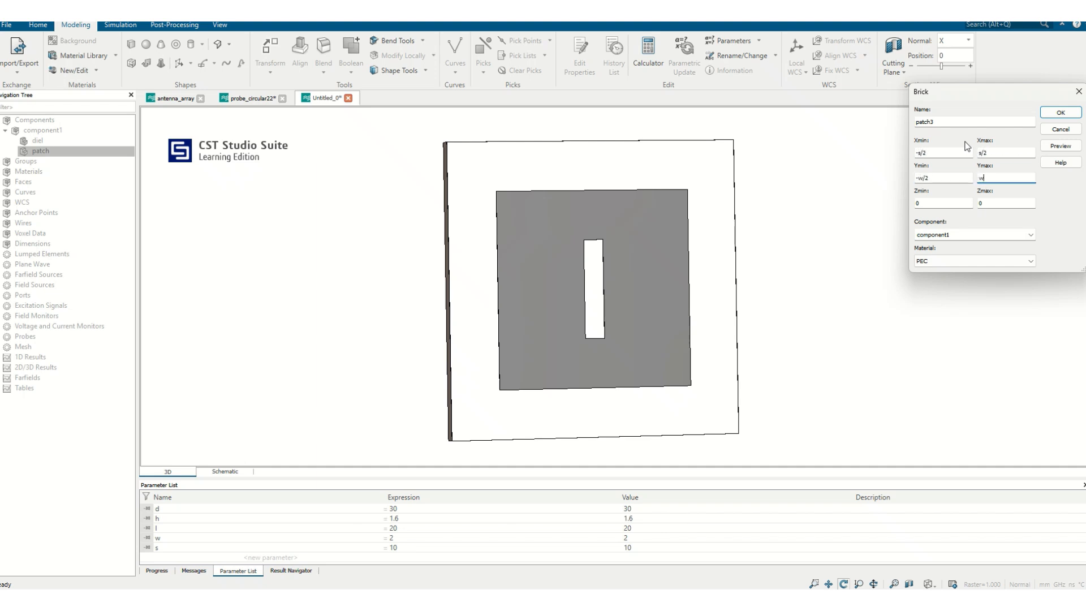
key(Tab)
text(h)
key(Tab)
click(1060, 146)
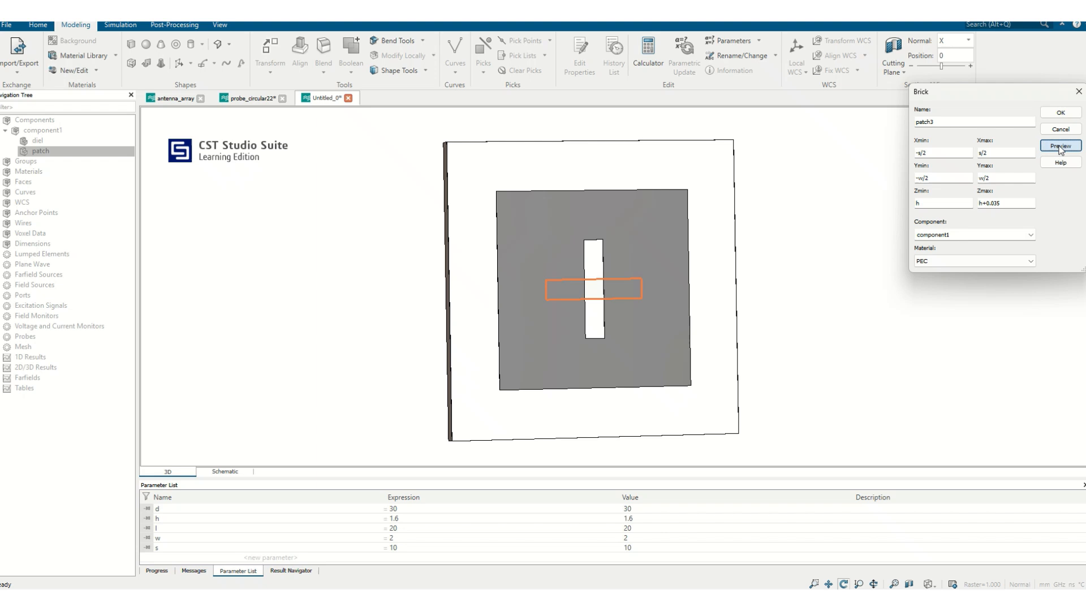
click(1057, 114)
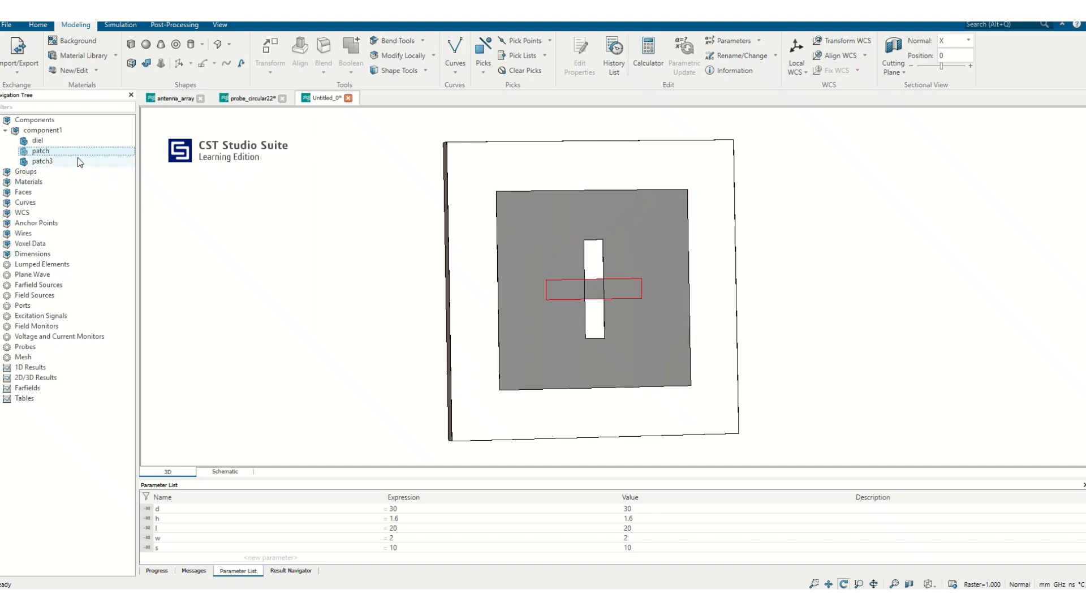
Subtract patch3 from patch in component1 to cut the horizontal arm of the cross-shaped slot.
click(65, 144)
click(59, 153)
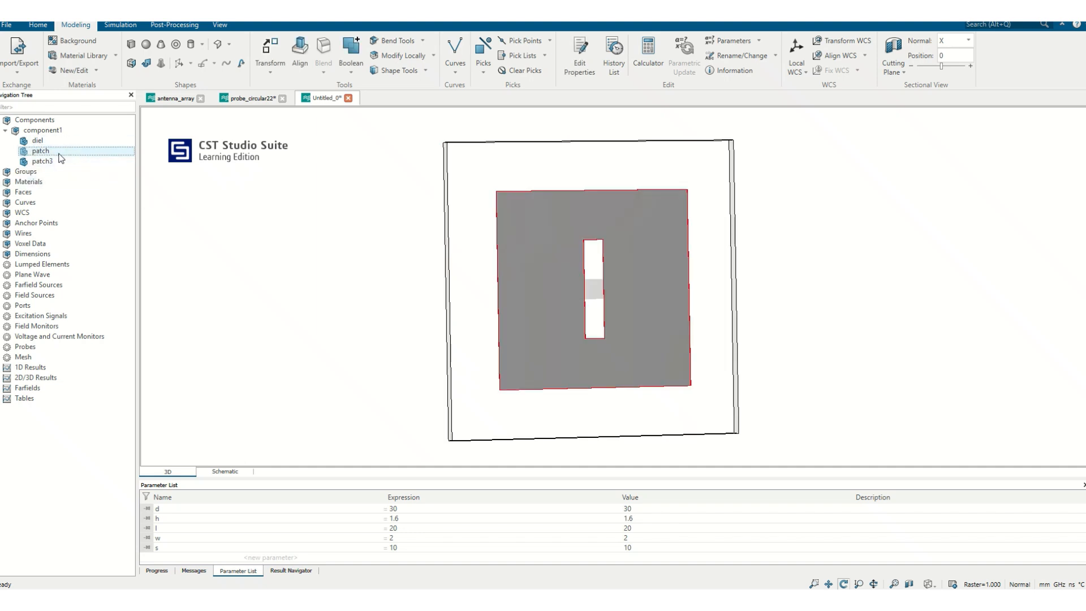
key(minus)
click(59, 161)
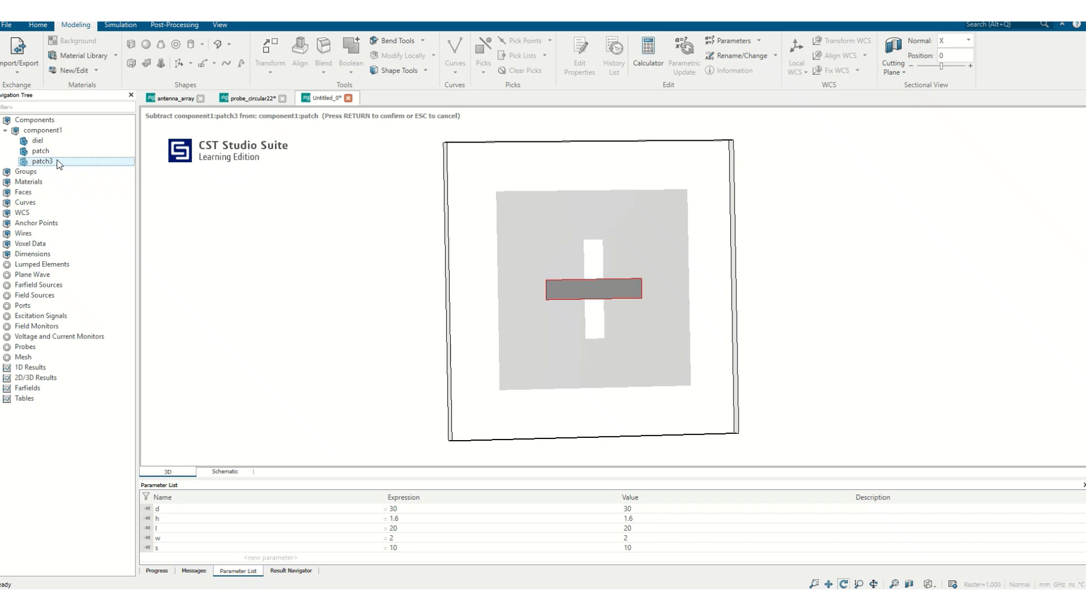
key(Return)
mouse_move(761, 334)
mouse_down()
mouse_move(750, 324)
mouse_move(612, 368)
mouse_move(715, 318)
mouse_move(750, 315)
mouse_up()
Open the history tree of patch and inspect its original brick definition without editing it.
click(60, 153)
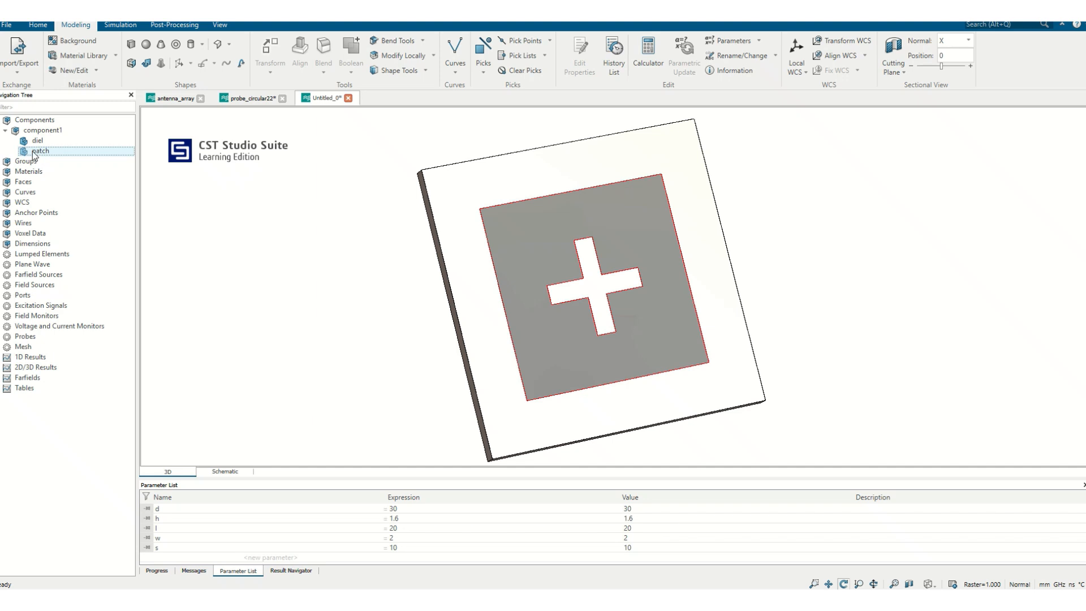
click(39, 139)
click(31, 150)
double_click(31, 148)
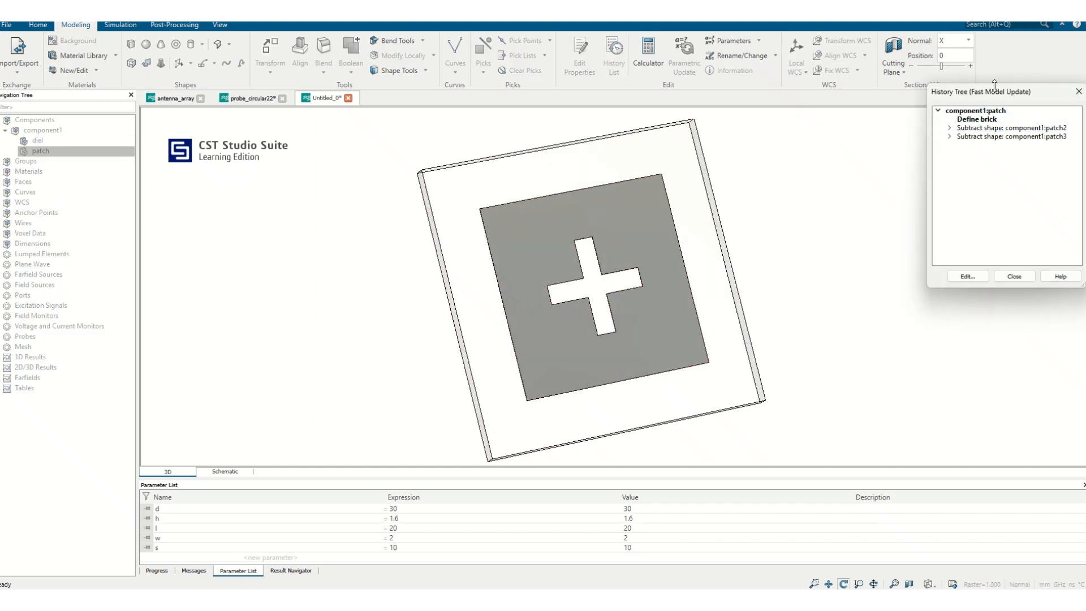
drag(984, 92, 874, 117)
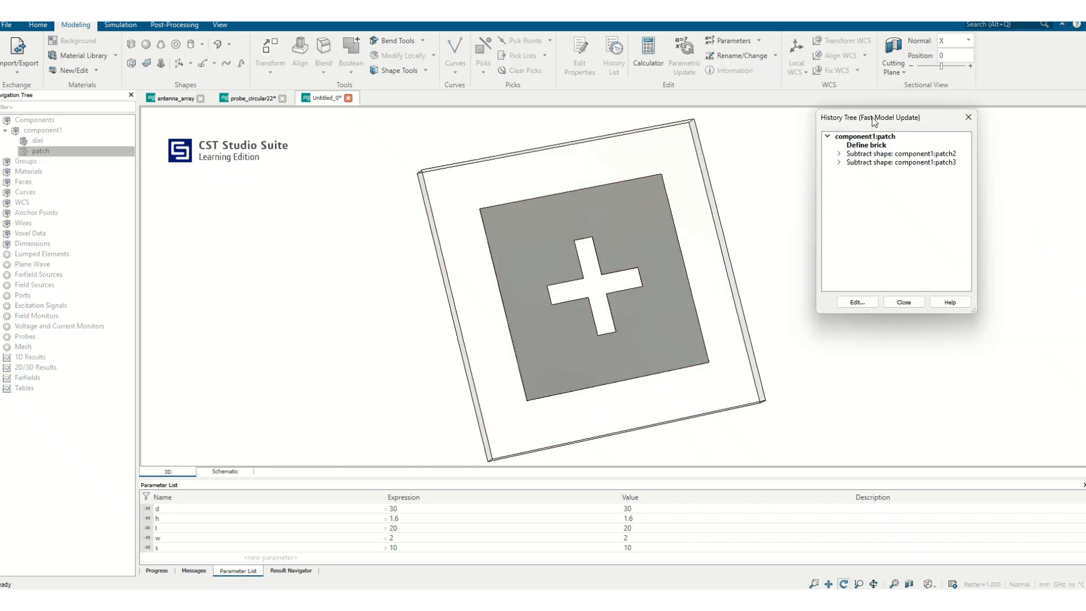
double_click(867, 146)
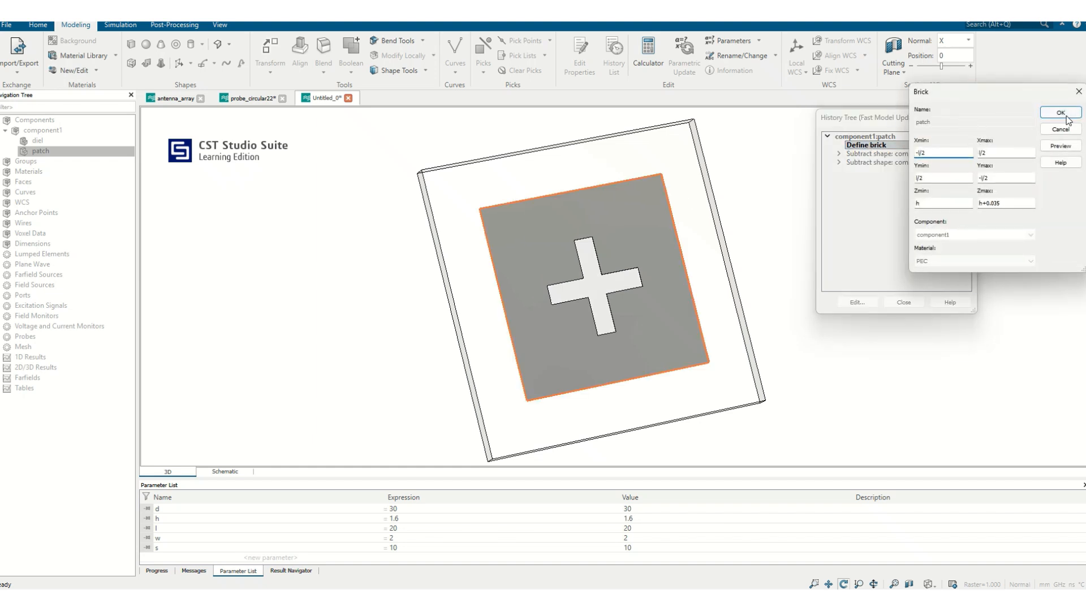
click(1064, 129)
Inspect the brick definitions of the subtracted patch2 and patch3 shapes, and close the history tree.
click(838, 153)
double_click(884, 162)
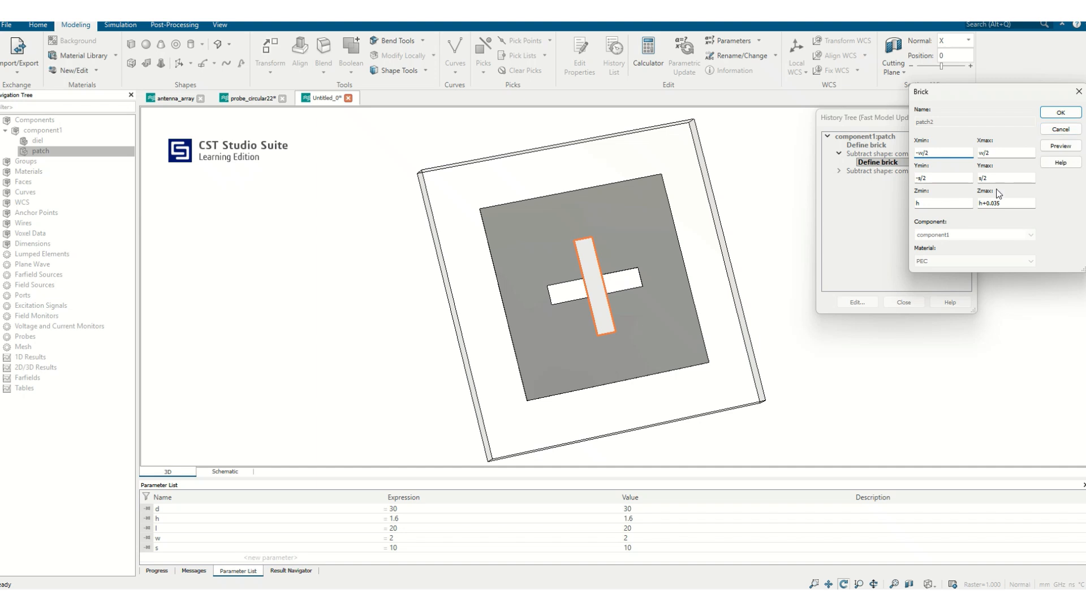
click(1069, 134)
click(839, 171)
double_click(874, 179)
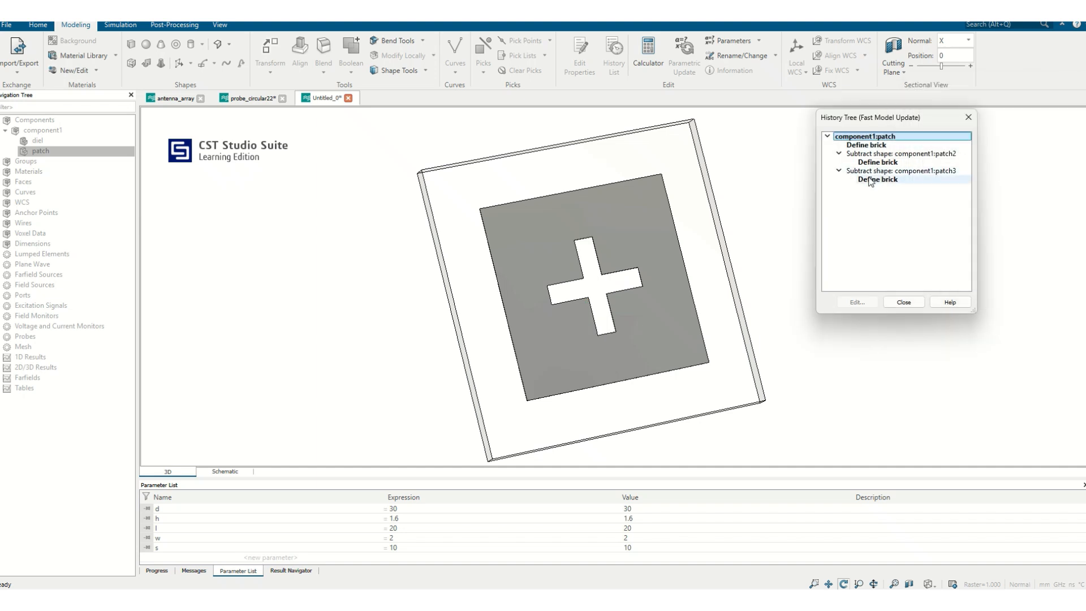
click(1055, 130)
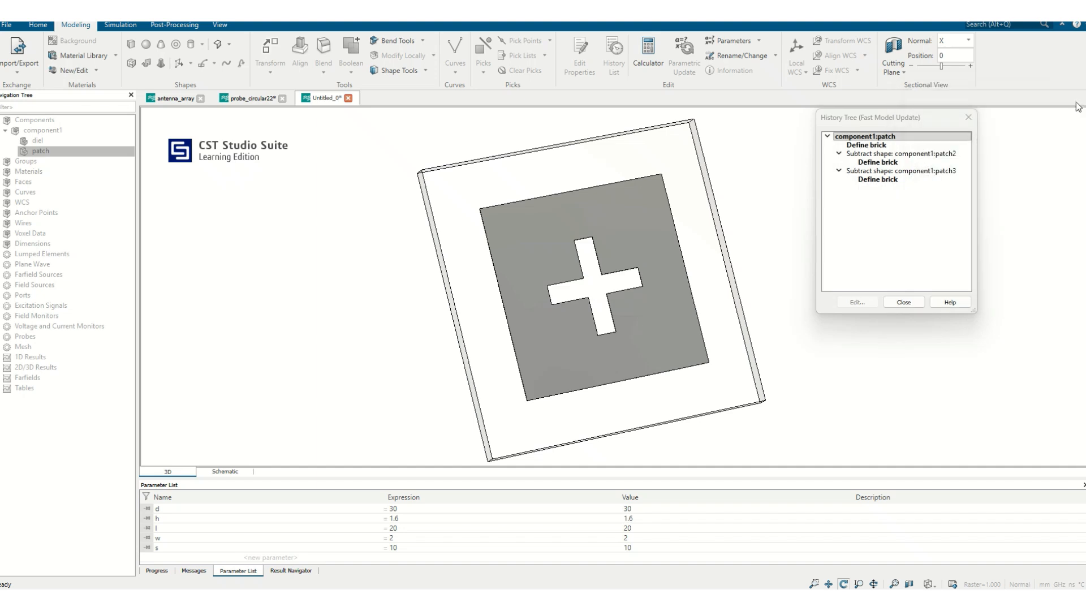
click(904, 302)
Examine the slotted patch in the 3D view, reopen its history tree briefly and close it.
drag(501, 330, 412, 348)
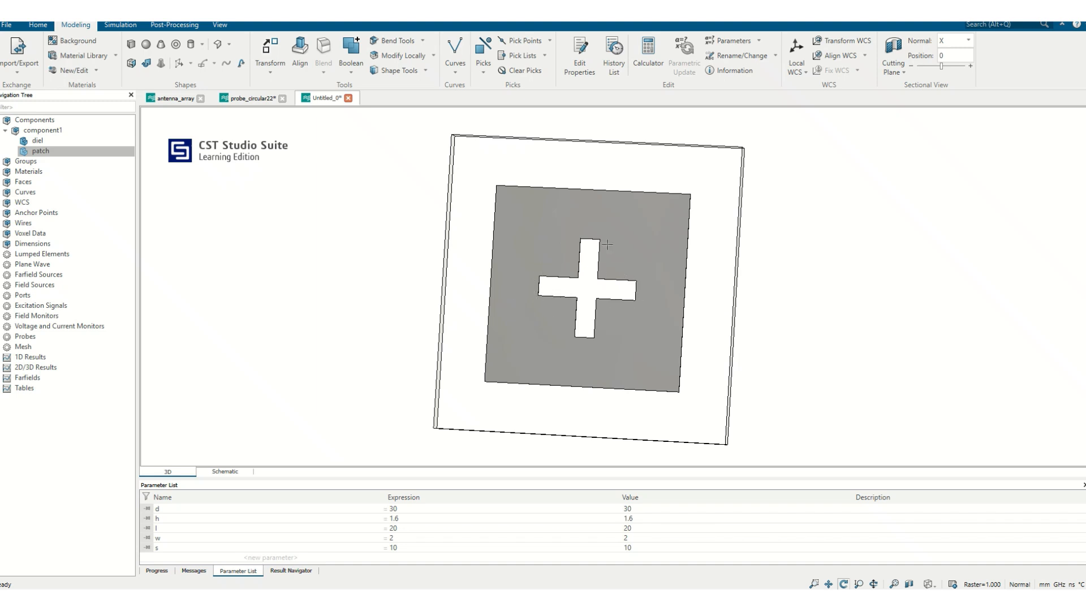
drag(649, 298, 606, 283)
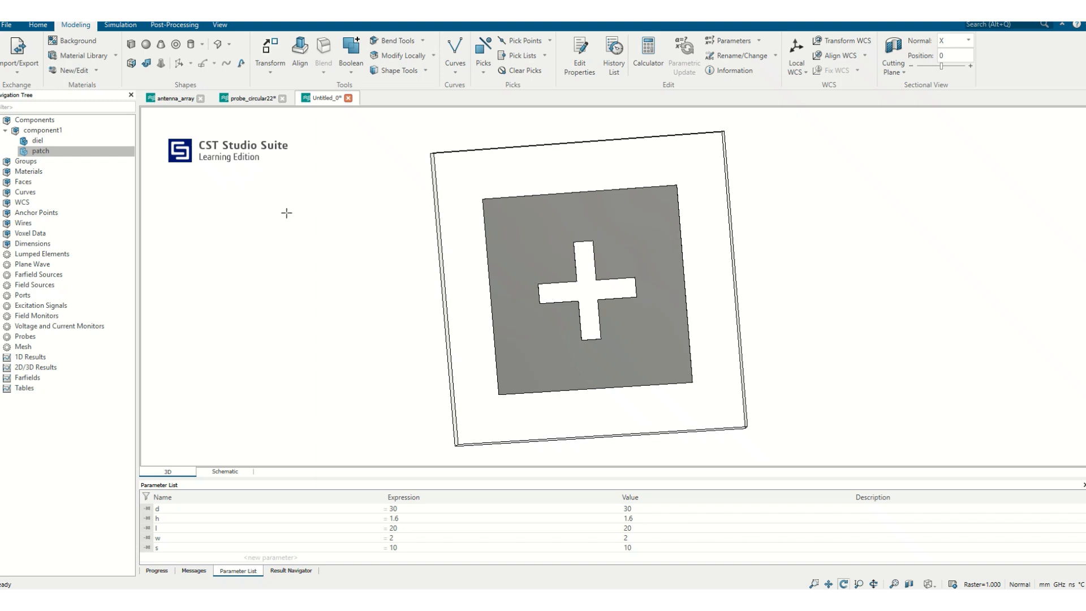
click(115, 151)
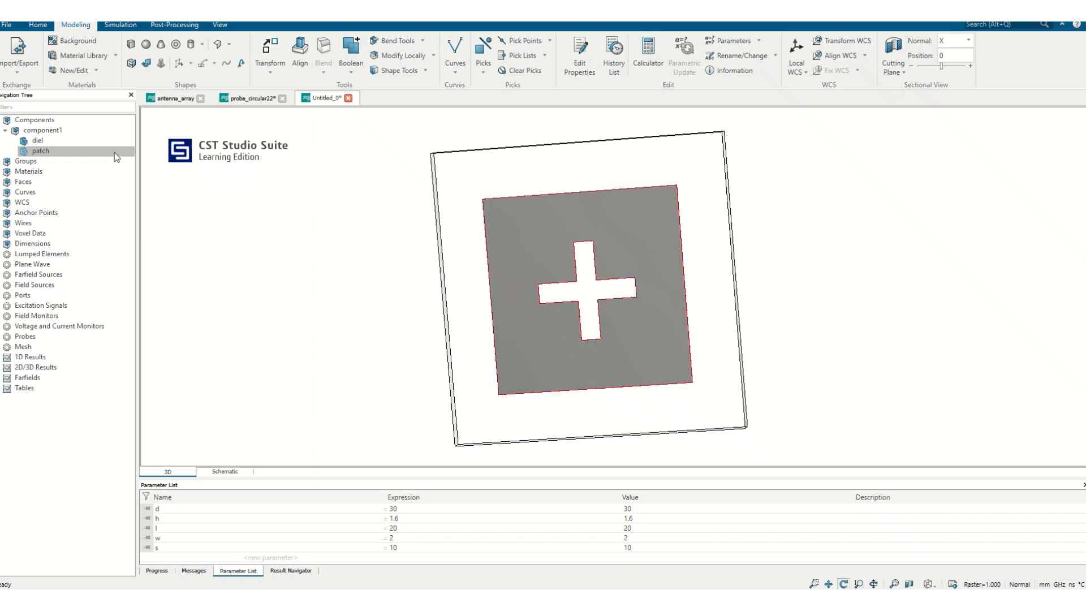
double_click(63, 157)
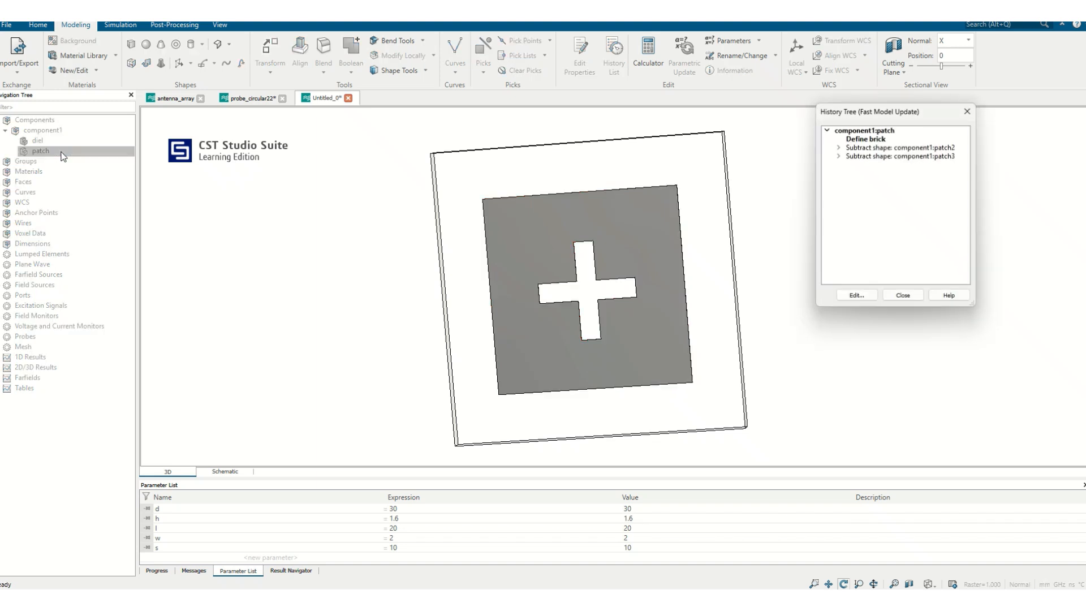
click(903, 296)
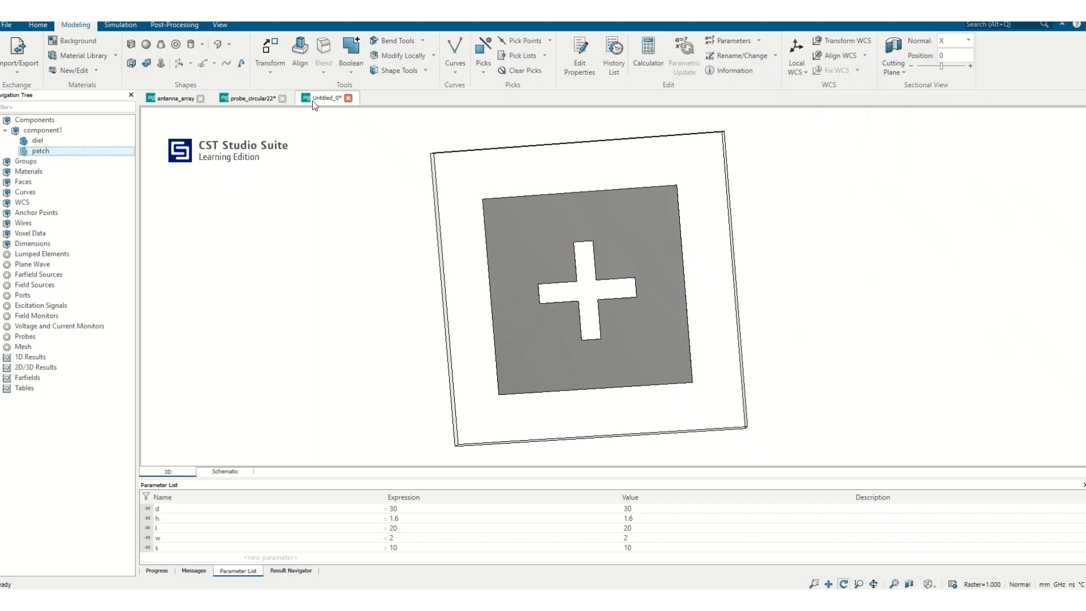
Open the model's History List and run it only to the first entry, the Antenna - Waveguide_9.cfg template.
click(37, 25)
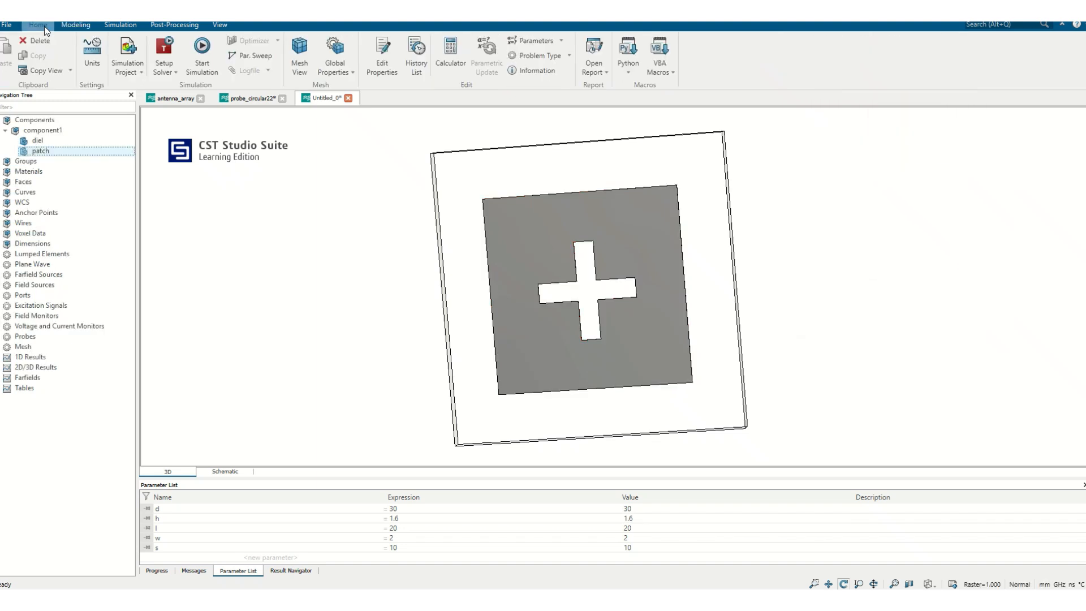
click(417, 51)
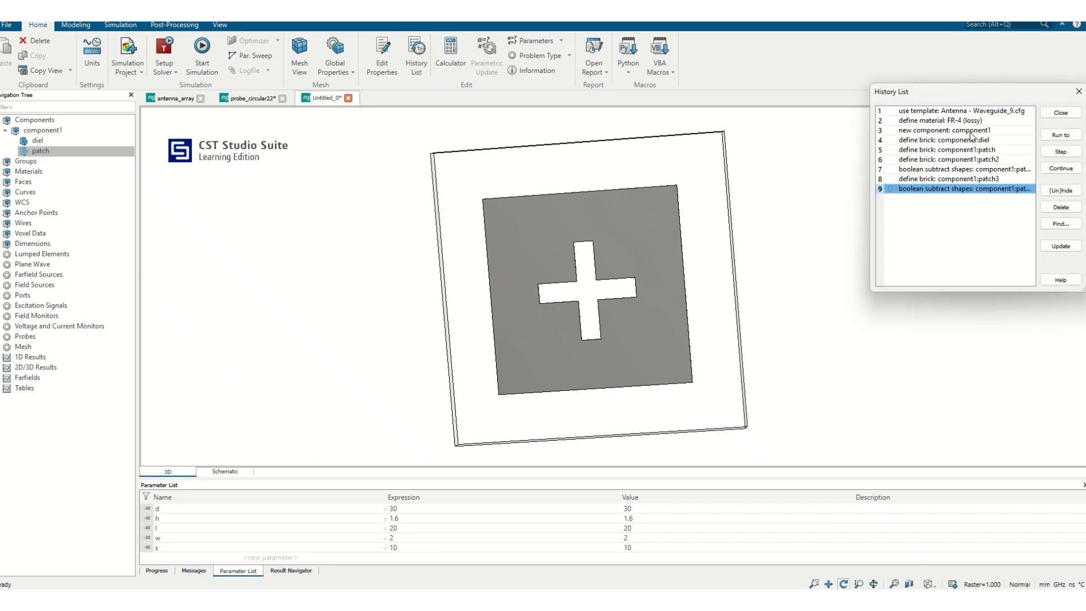
drag(974, 99, 917, 122)
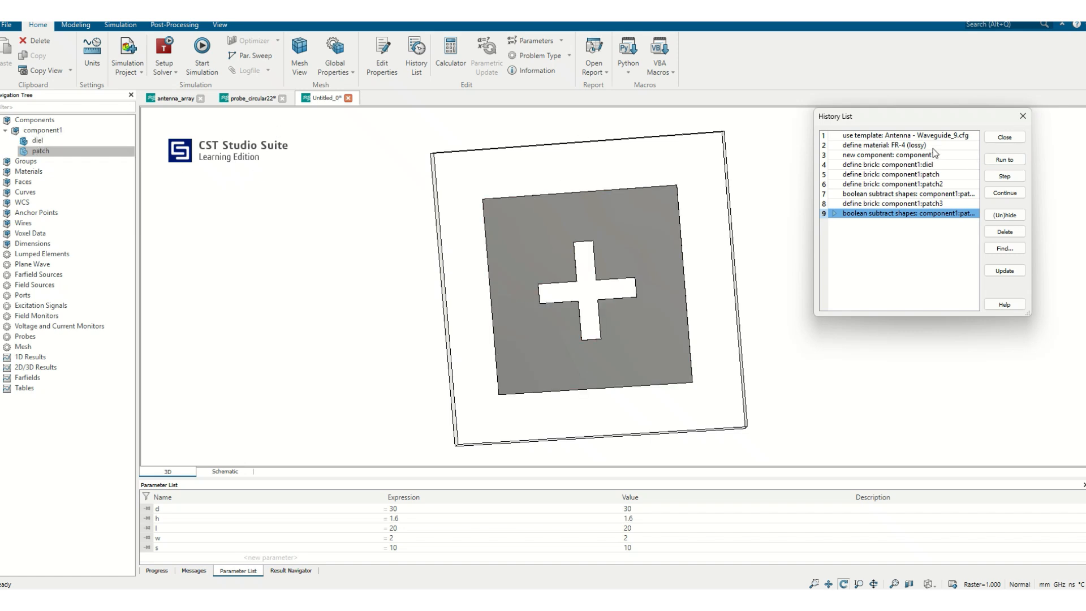
click(913, 156)
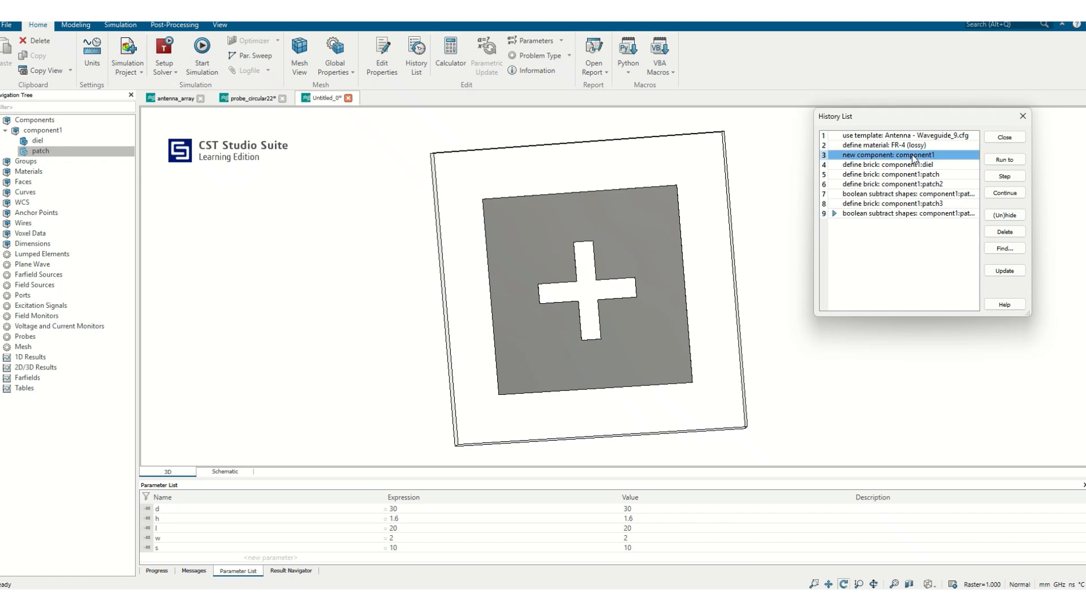
click(921, 137)
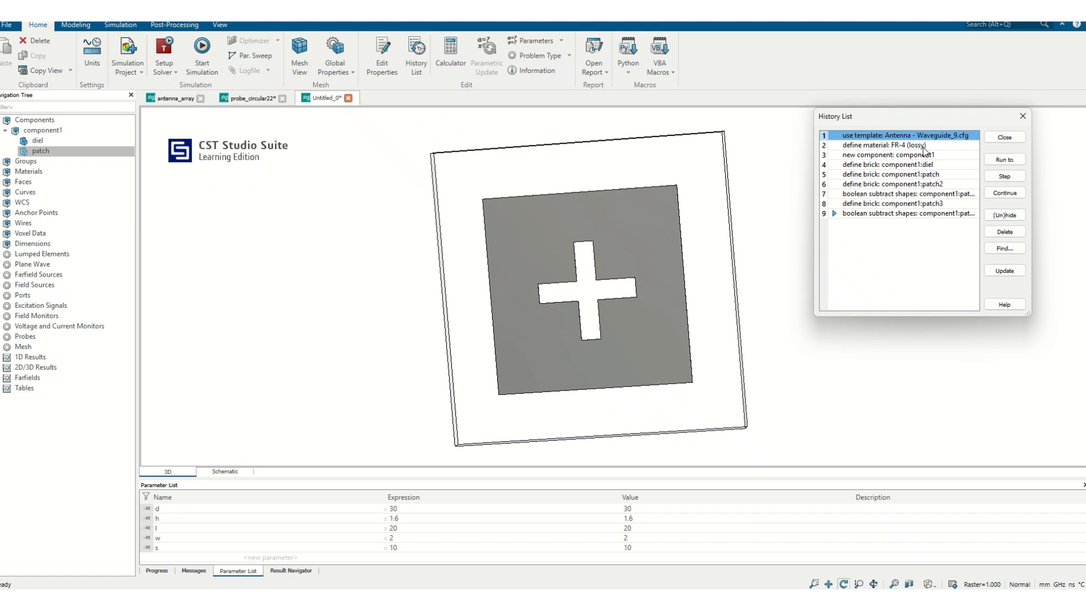
click(1010, 161)
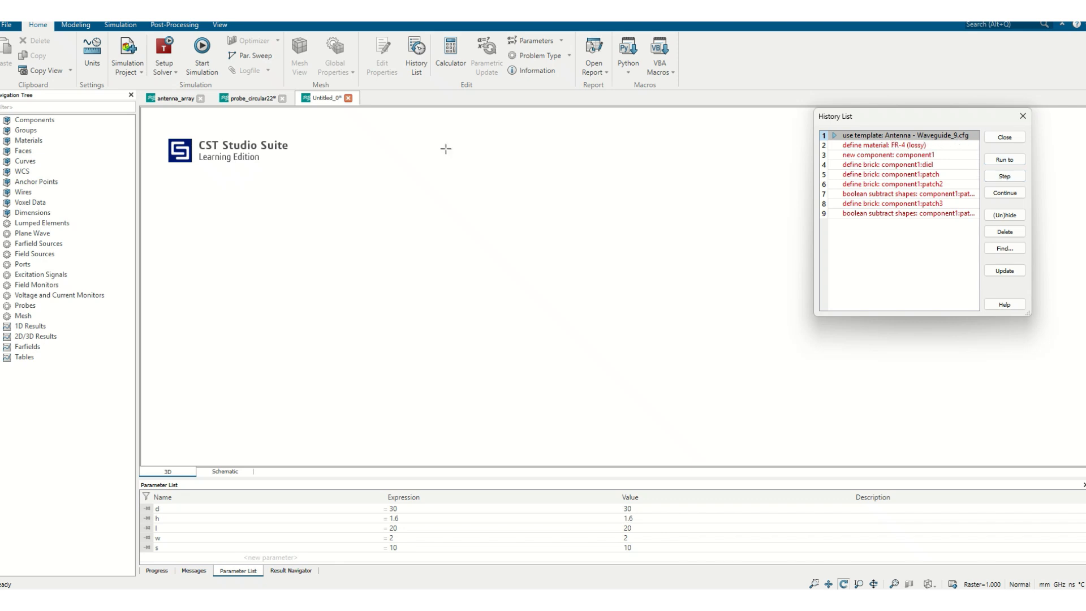
Run the history successively to the FR-4 (lossy) material, the new component1 and the diel brick entries.
click(923, 146)
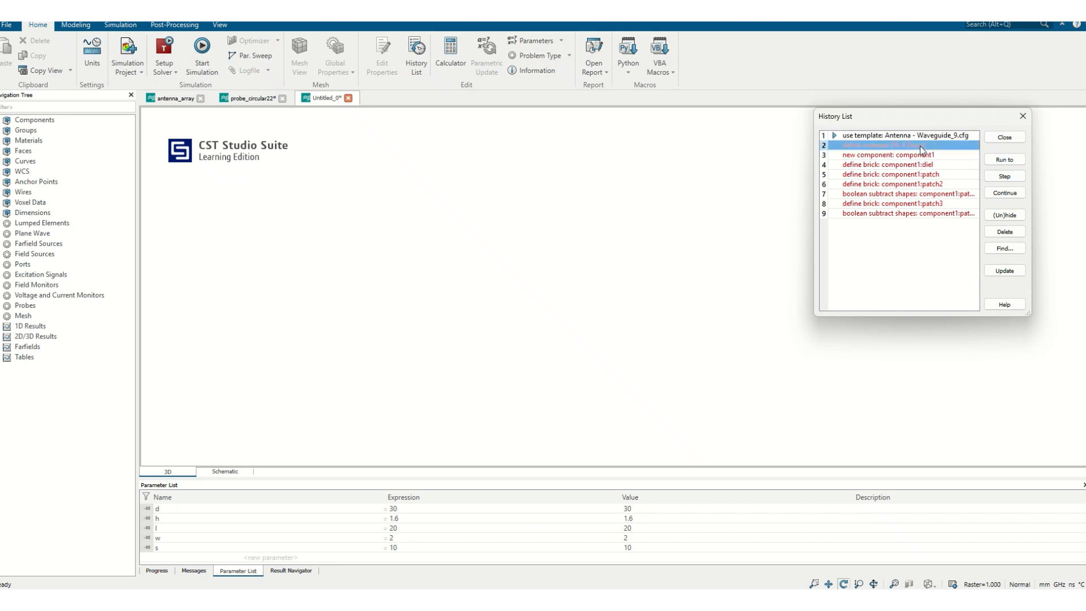
click(996, 164)
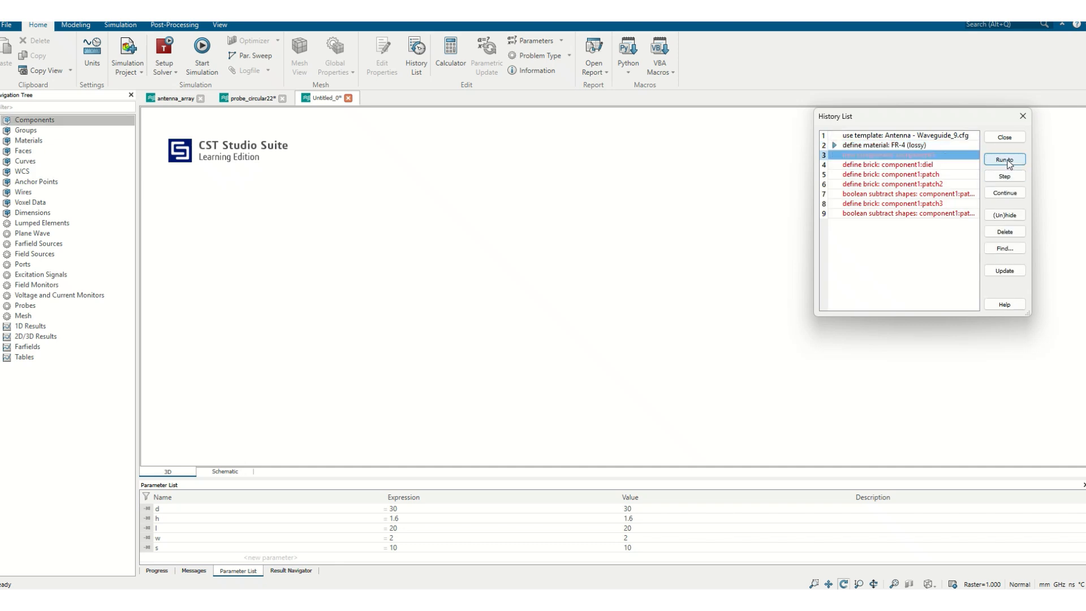
click(1007, 160)
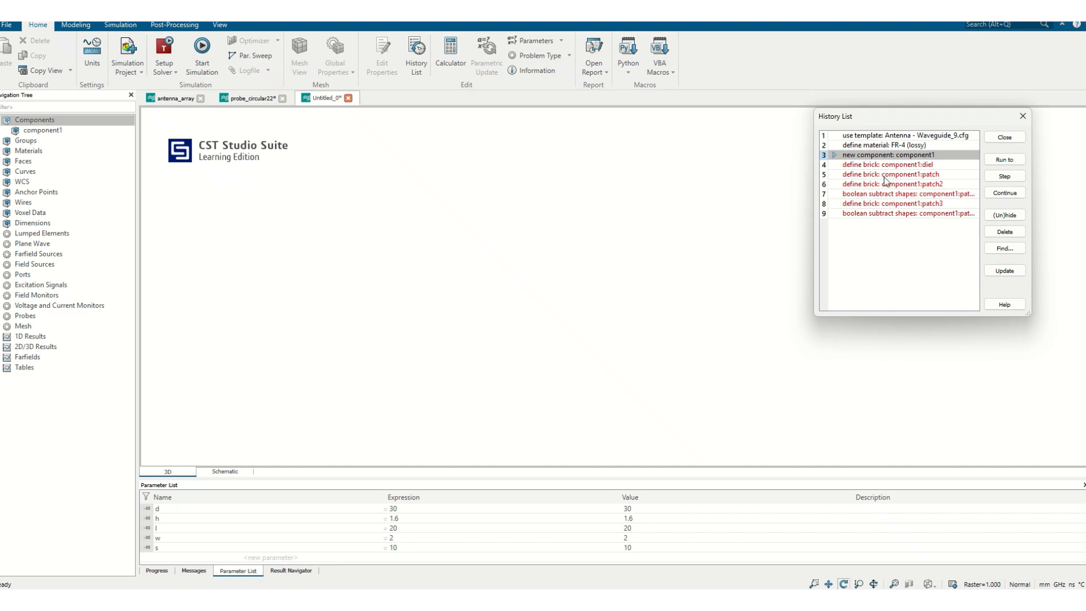
click(903, 164)
click(1007, 161)
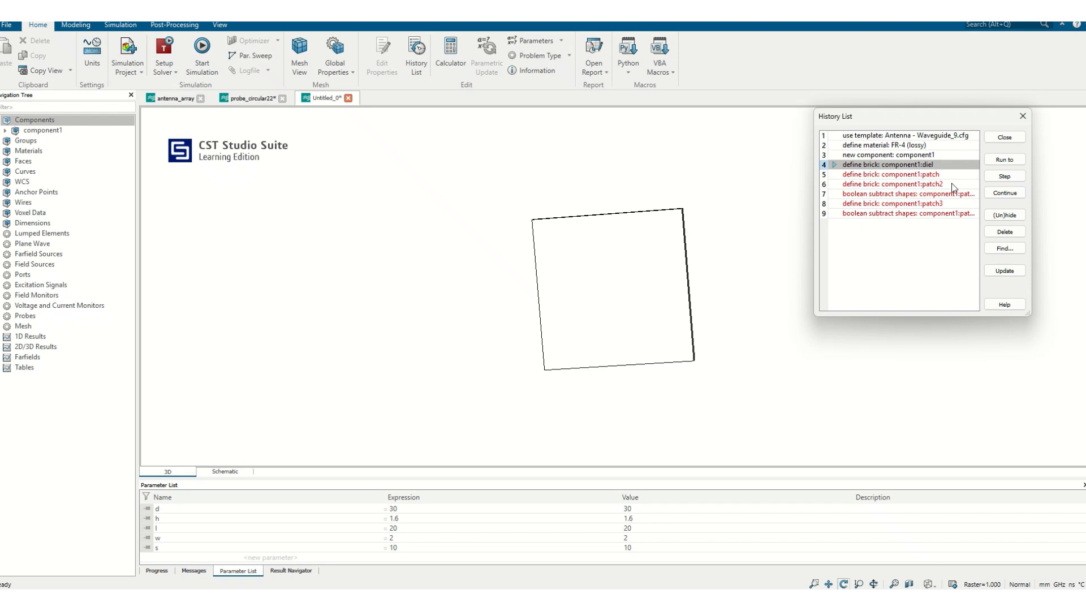
Step through the history entries from the patch brick to the patch3 brick, and continue to the last entry.
click(992, 177)
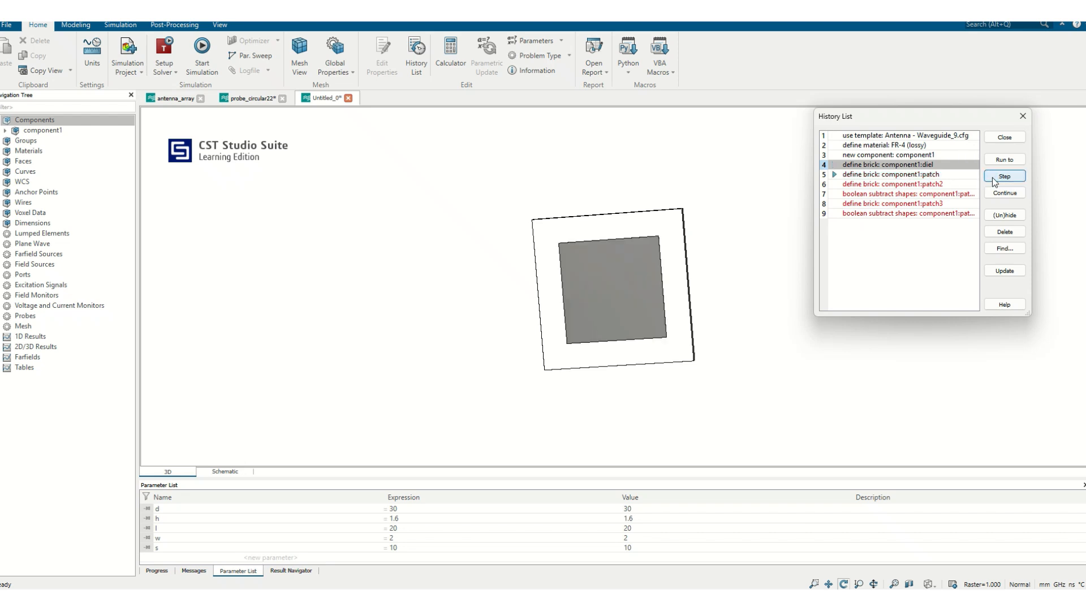
click(992, 177)
click(992, 177)
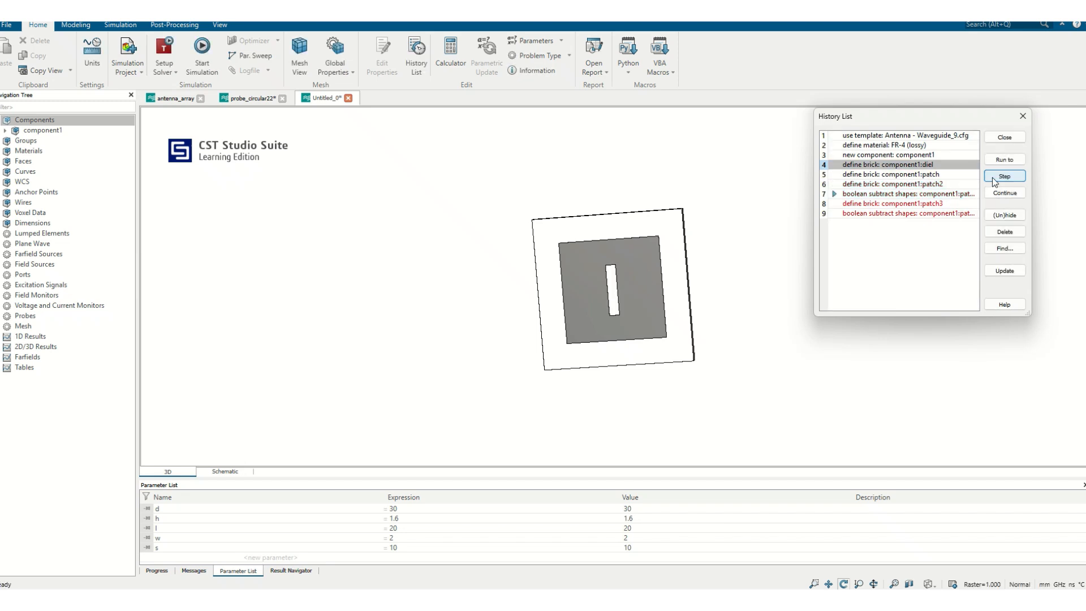
click(993, 178)
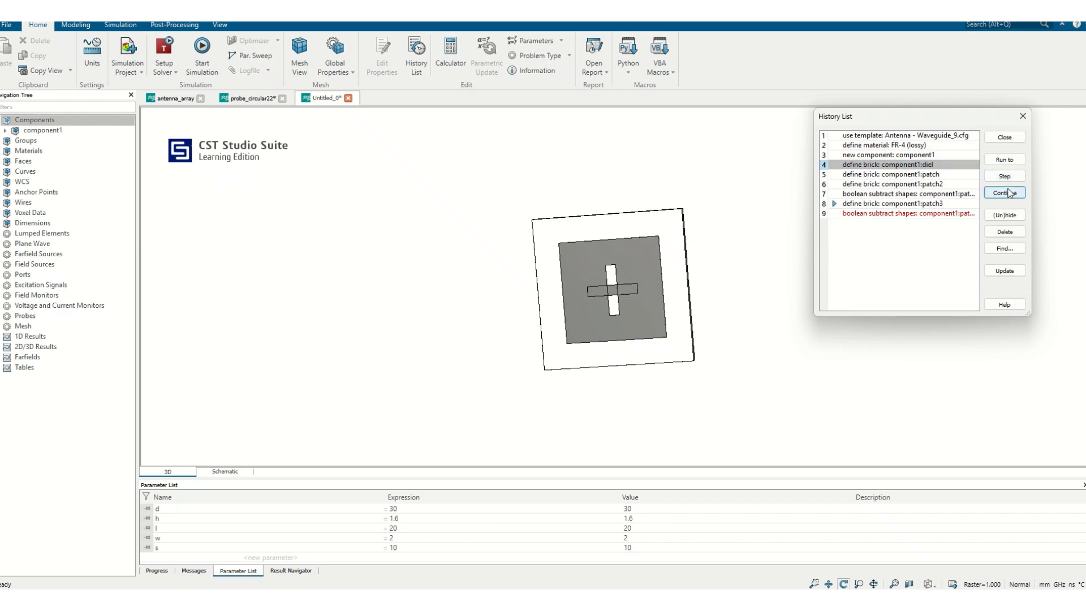
click(1009, 193)
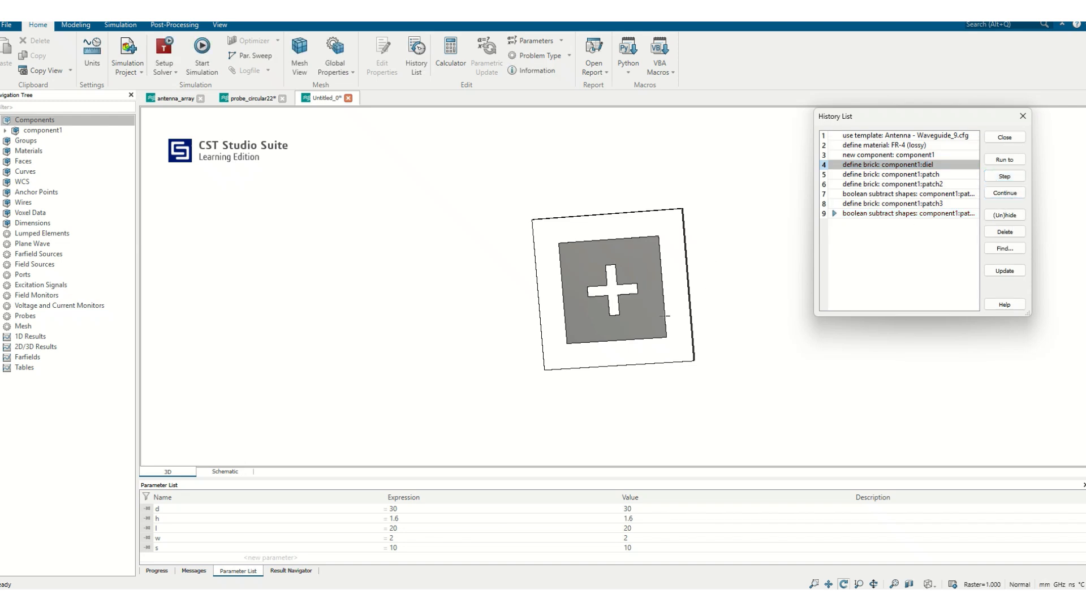
Hide the patch2 brick definition and its boolean subtraction, entries 6 and 7, in the History List.
click(924, 185)
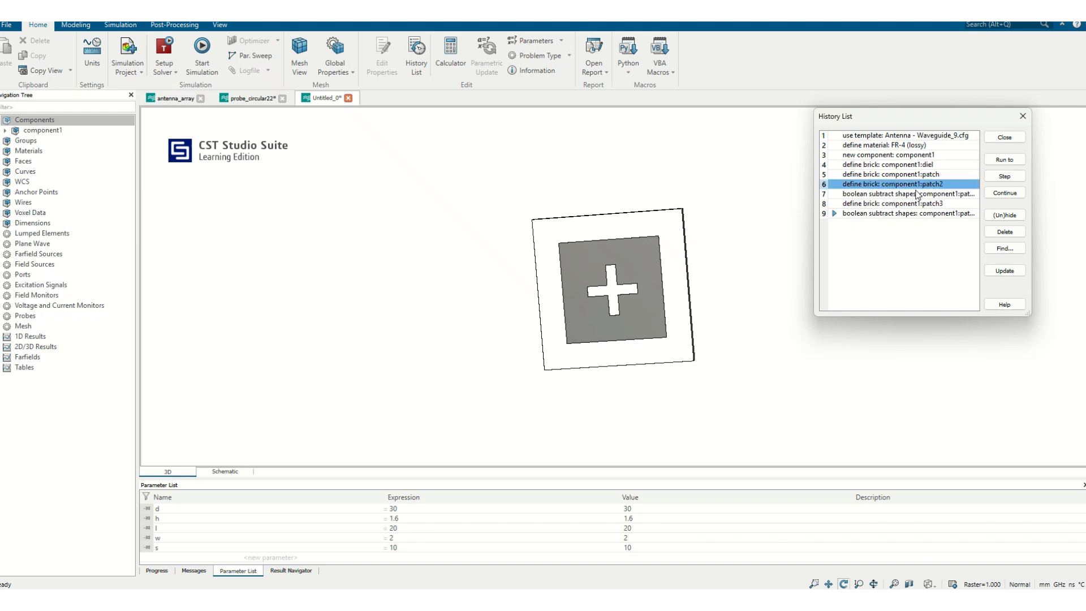
click(1001, 219)
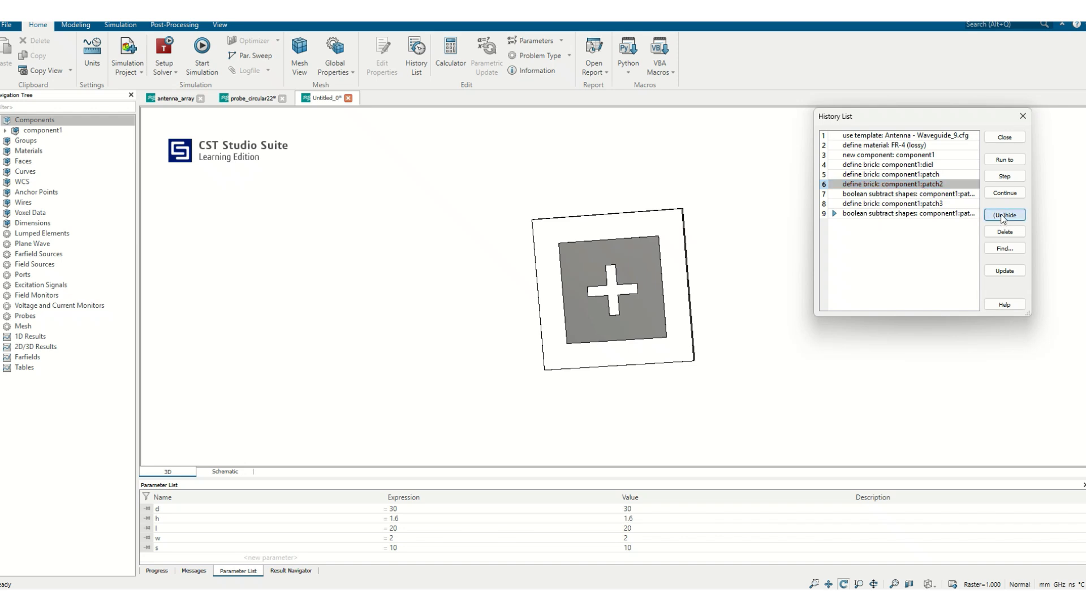
click(963, 195)
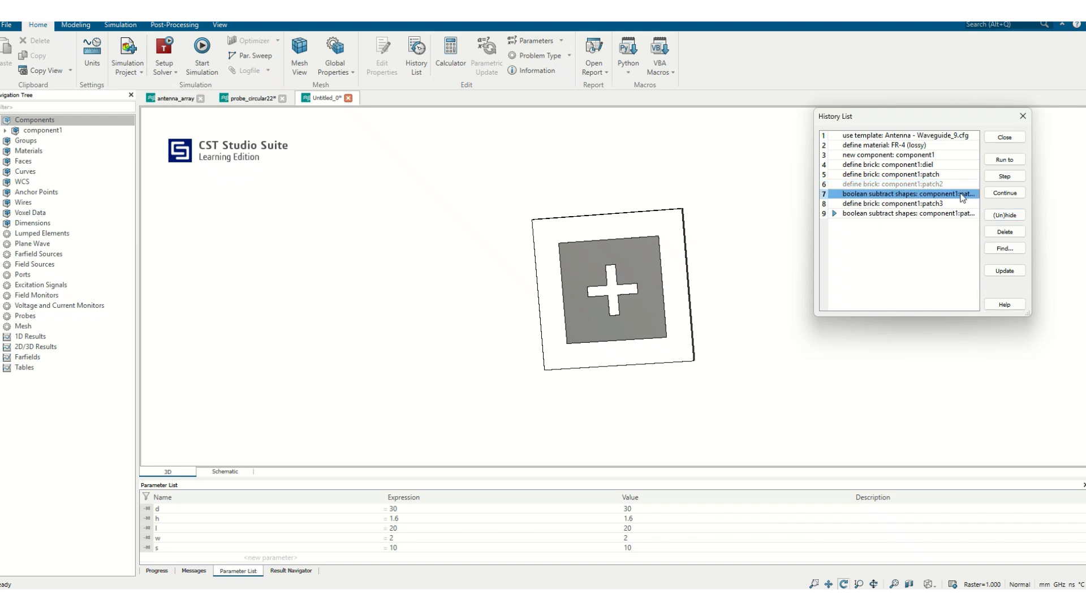
click(1005, 215)
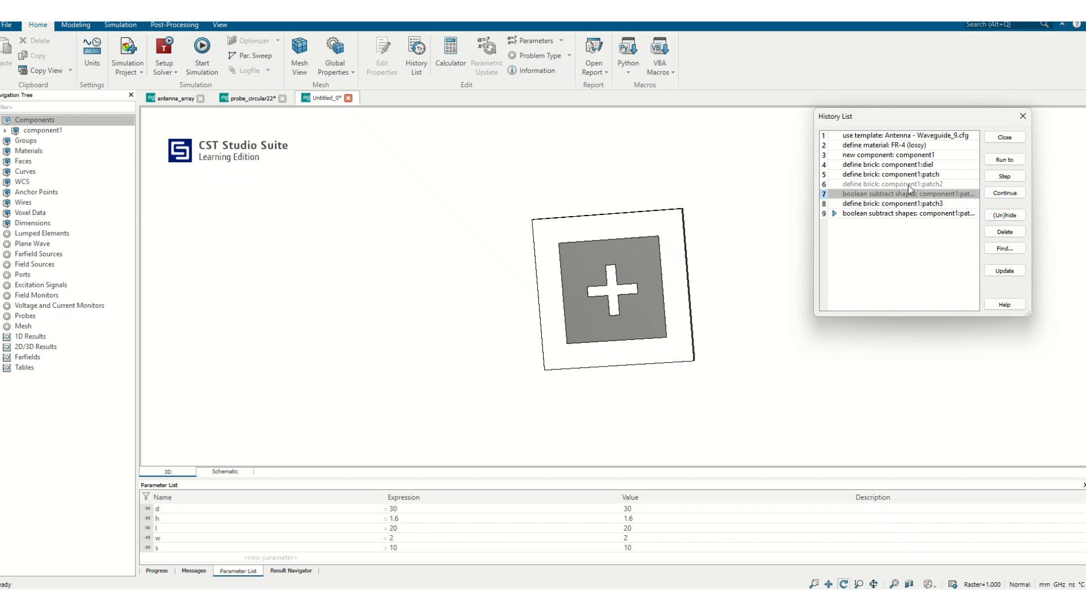
Run the history to entry 9, the patch3 subtraction, to rebuild the model without the hidden entries, and inspect the patch.
click(898, 214)
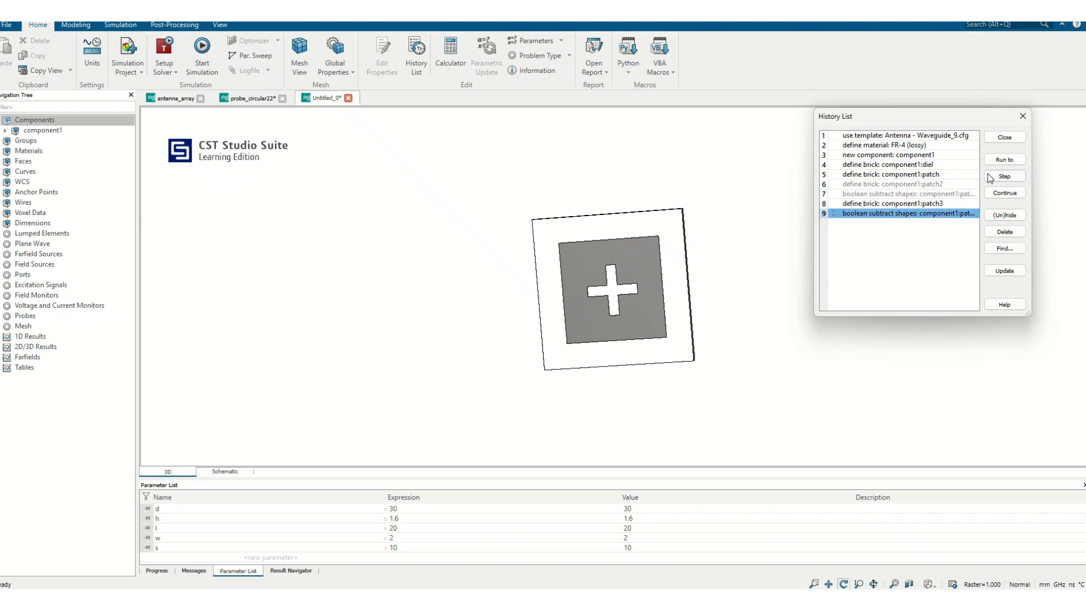
click(1003, 158)
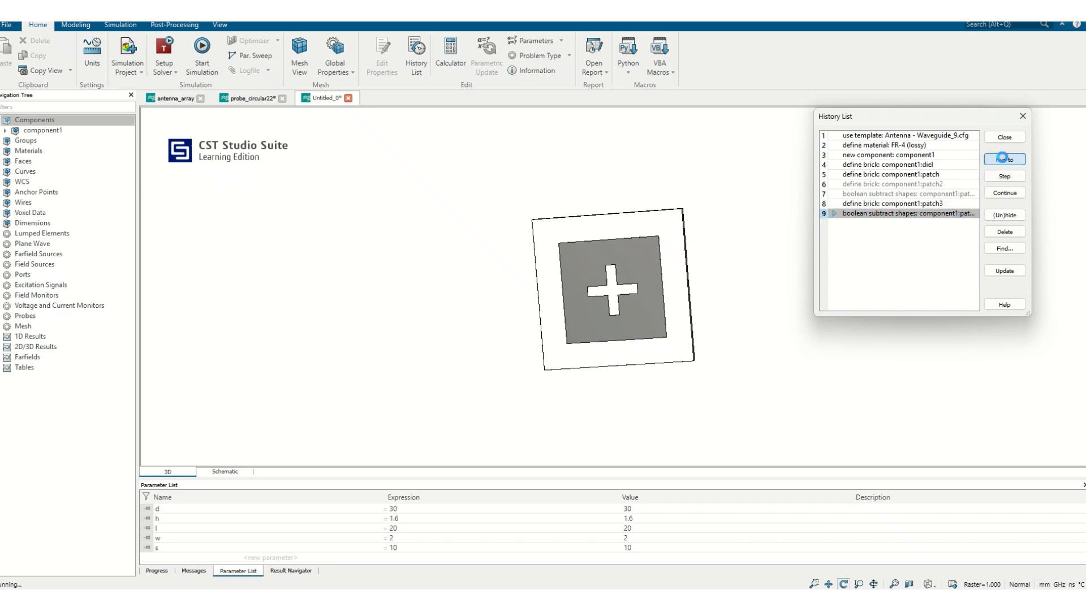
drag(620, 278, 571, 209)
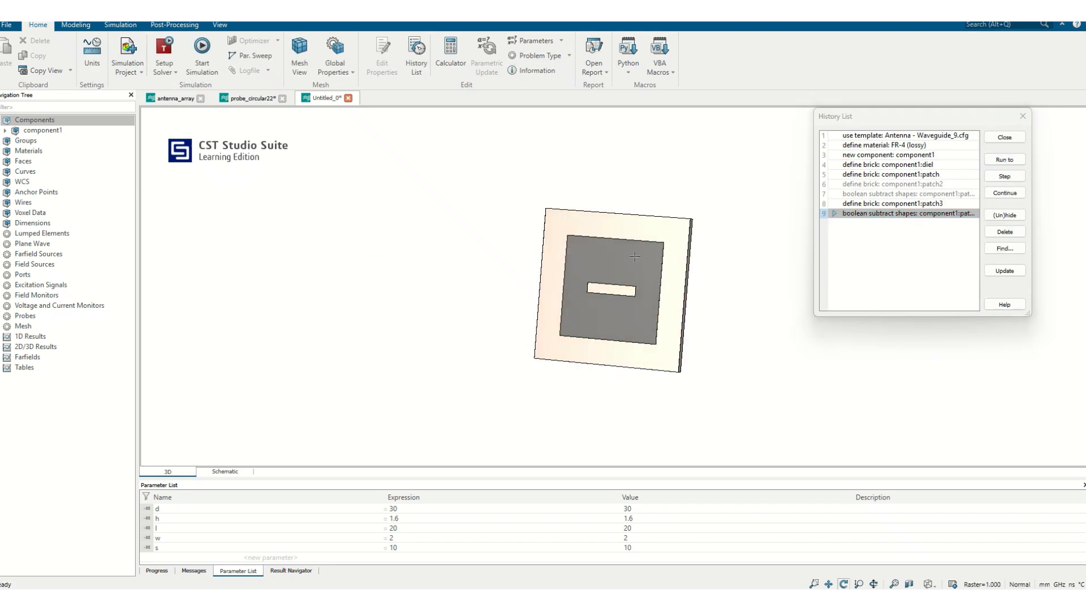
Hide the patch3 brick definition and its boolean subtraction, entries 8 and 9, in the History List and update the model.
drag(577, 277, 655, 341)
scroll(656, 339, down, 3)
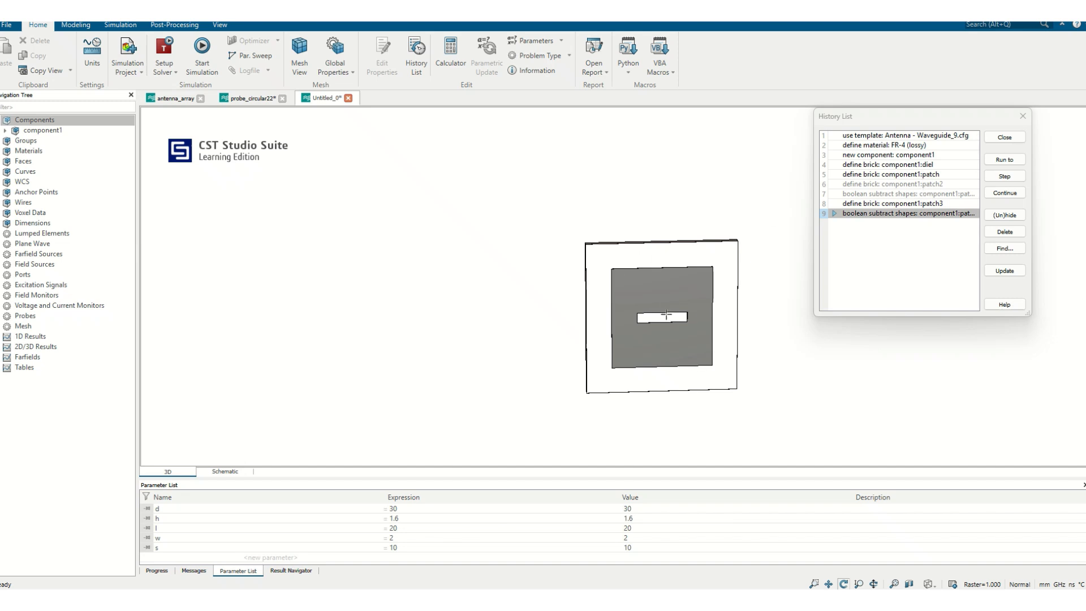
click(920, 205)
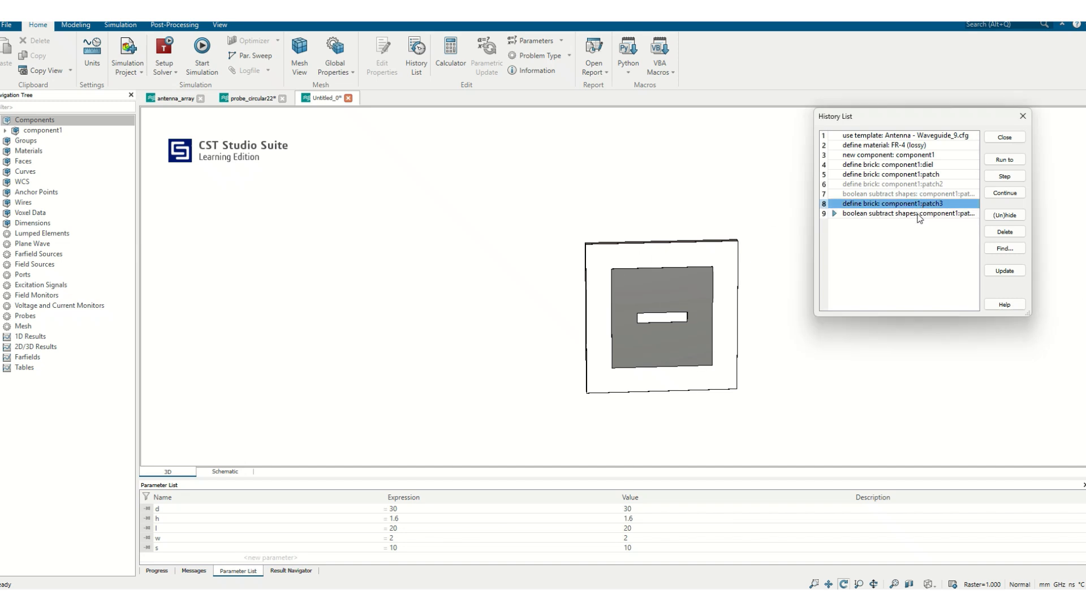
shift+click(917, 214)
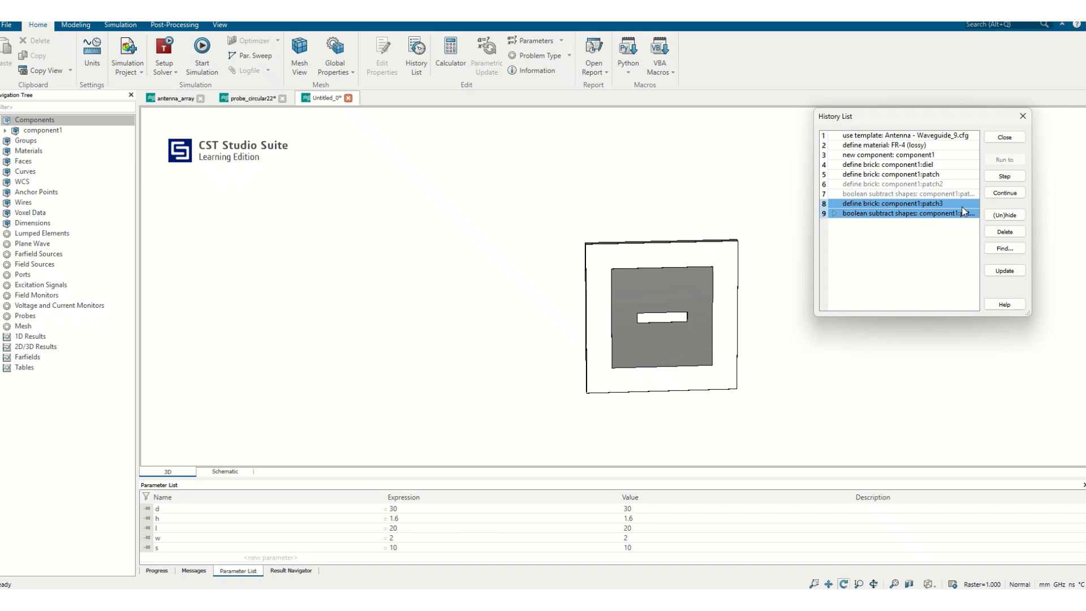
click(1004, 215)
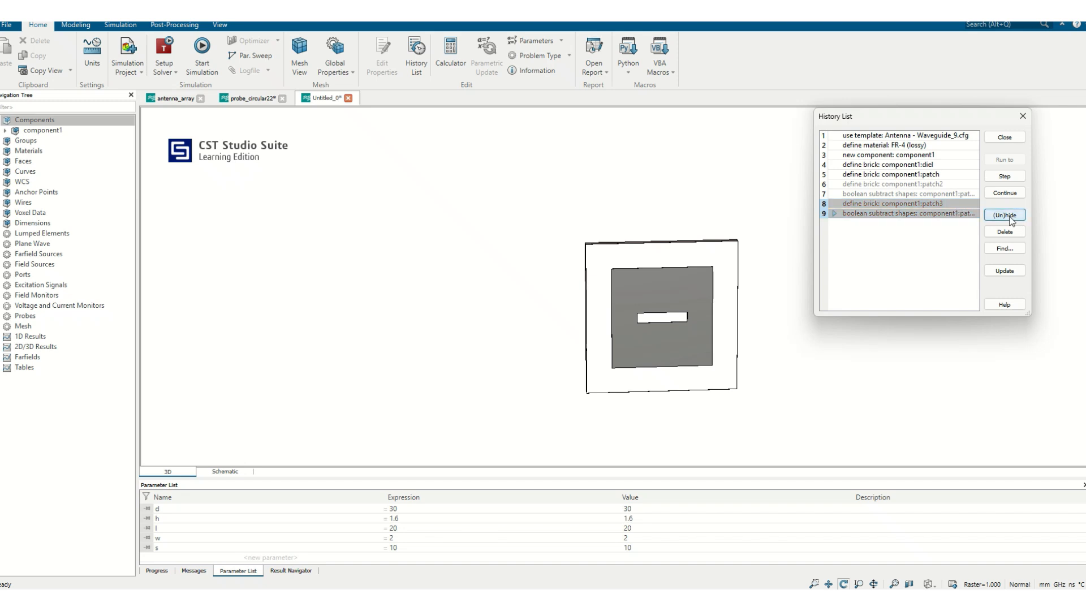
click(1004, 271)
drag(654, 272, 753, 176)
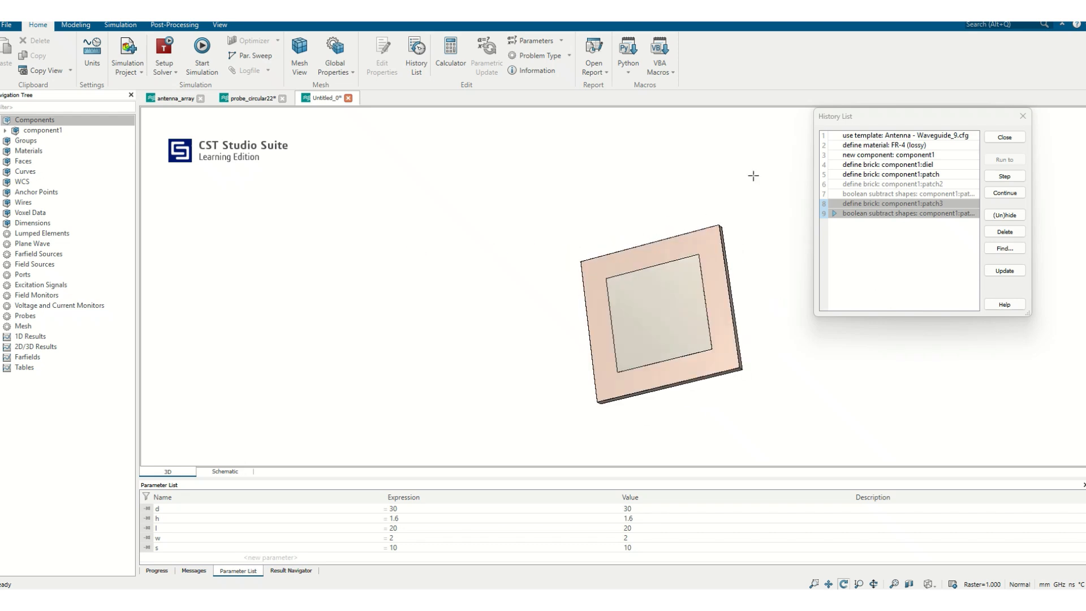
Close the History List, inspect the history tree and brick definition of the patch in component1, and leave them without changes.
click(1005, 137)
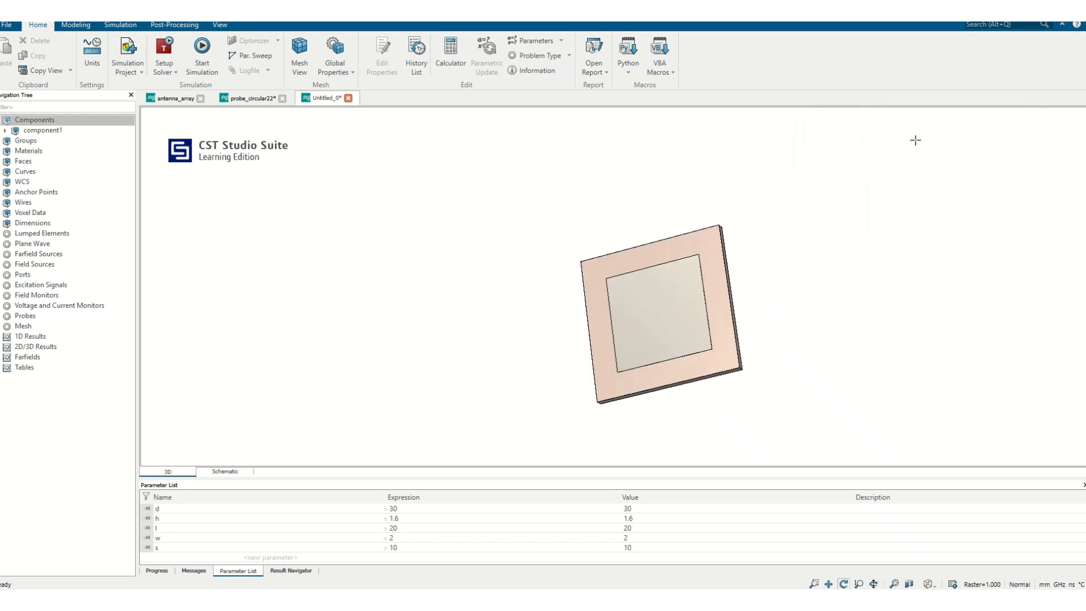
click(6, 130)
click(34, 151)
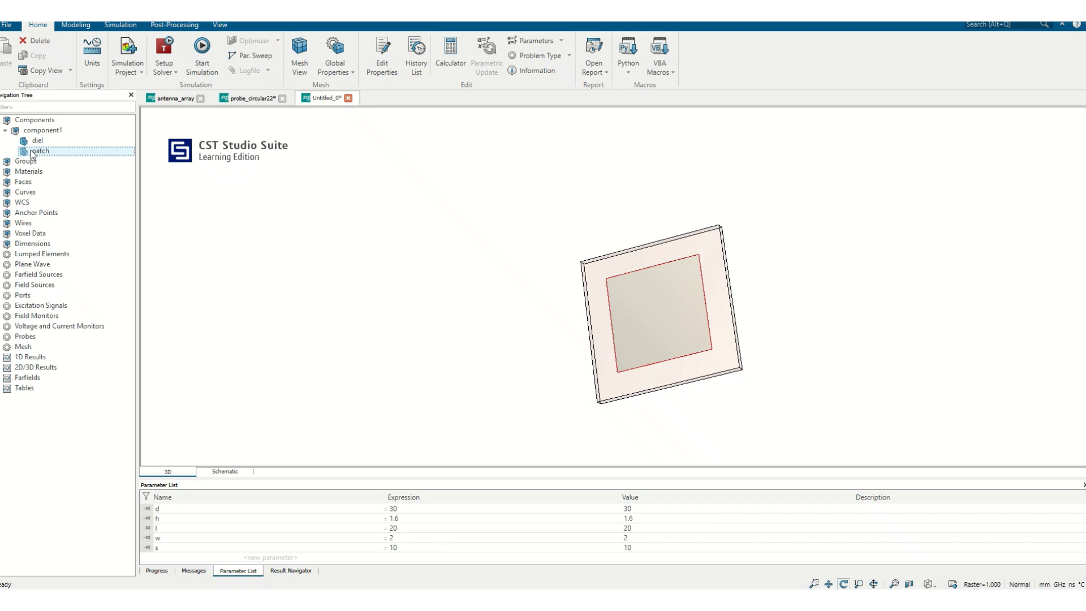
double_click(32, 151)
double_click(866, 133)
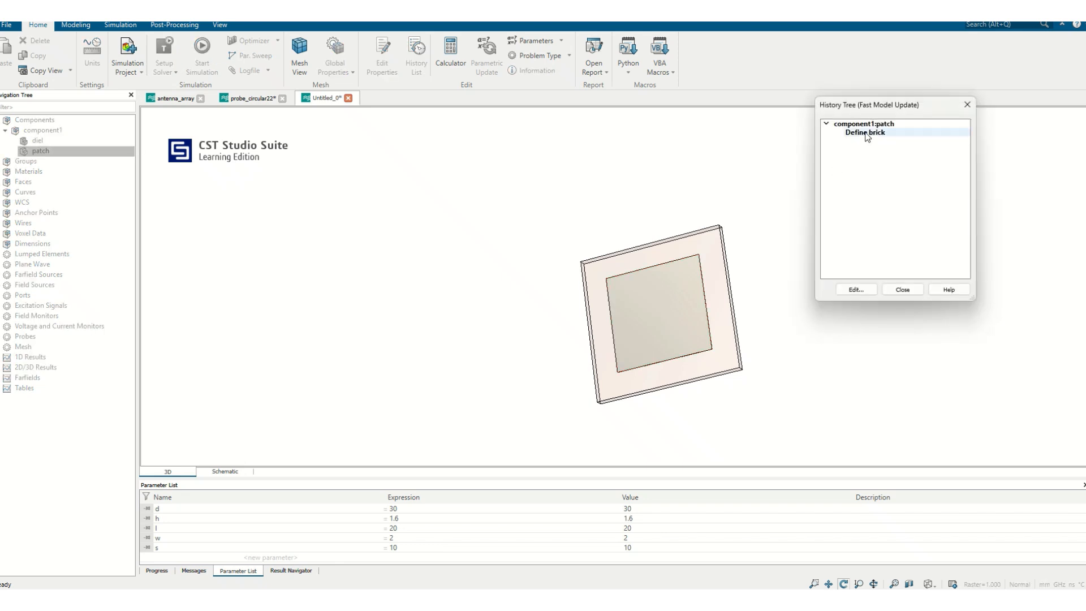
click(1063, 131)
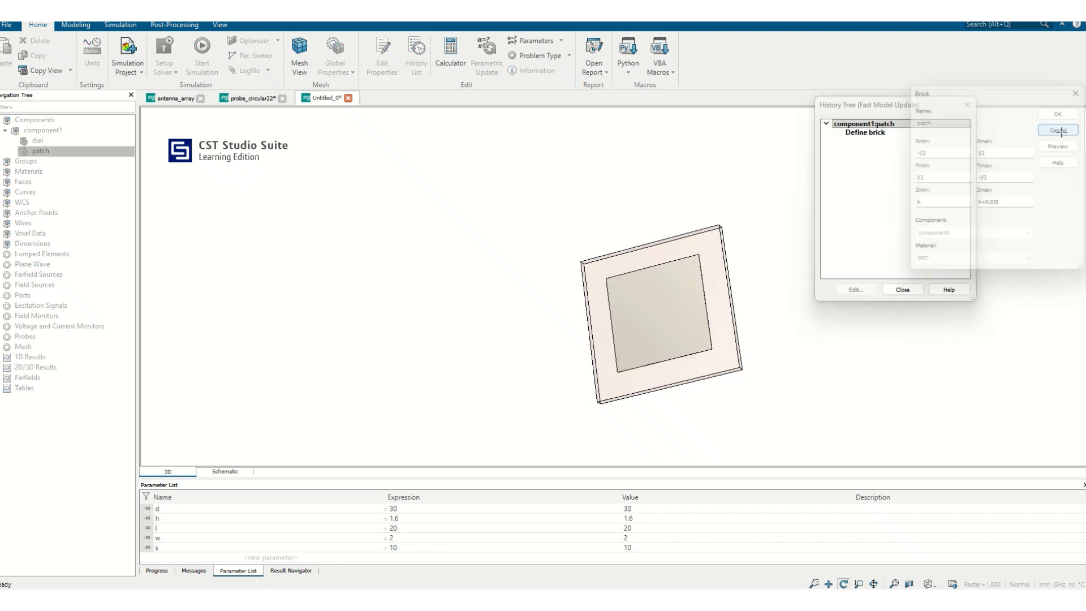
click(901, 289)
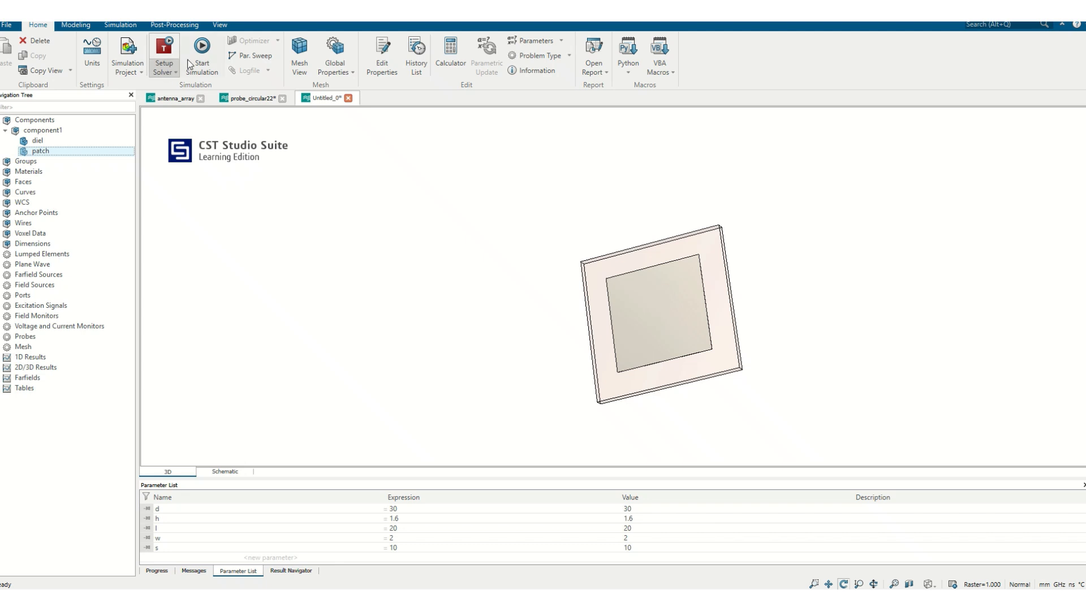
Unhide the patch2 and patch3 bricks and their boolean subtractions, entries 6 to 9, in the History List and update the model.
click(418, 56)
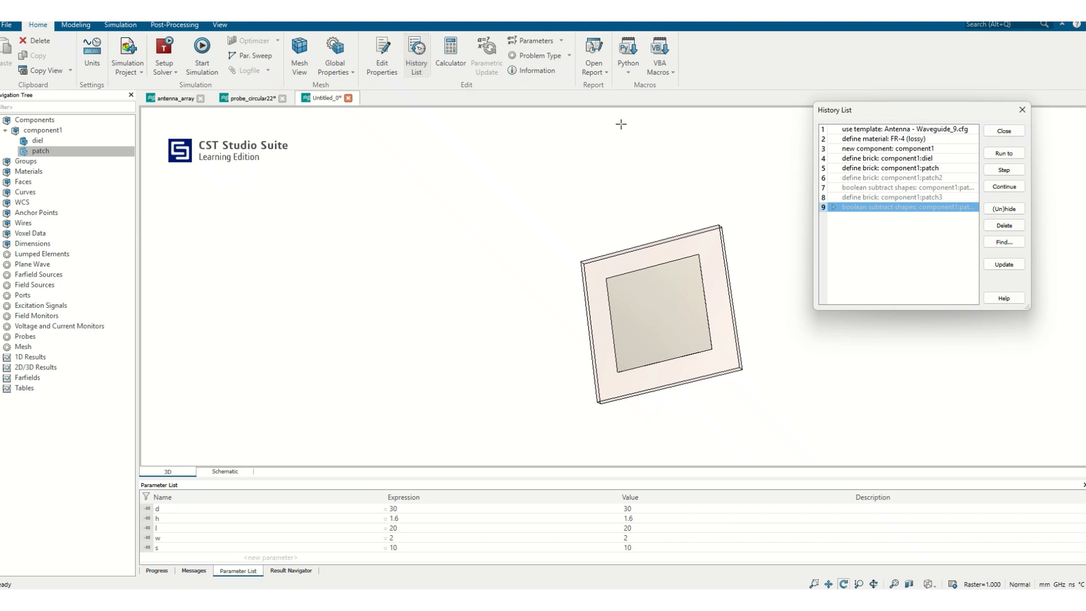
click(934, 179)
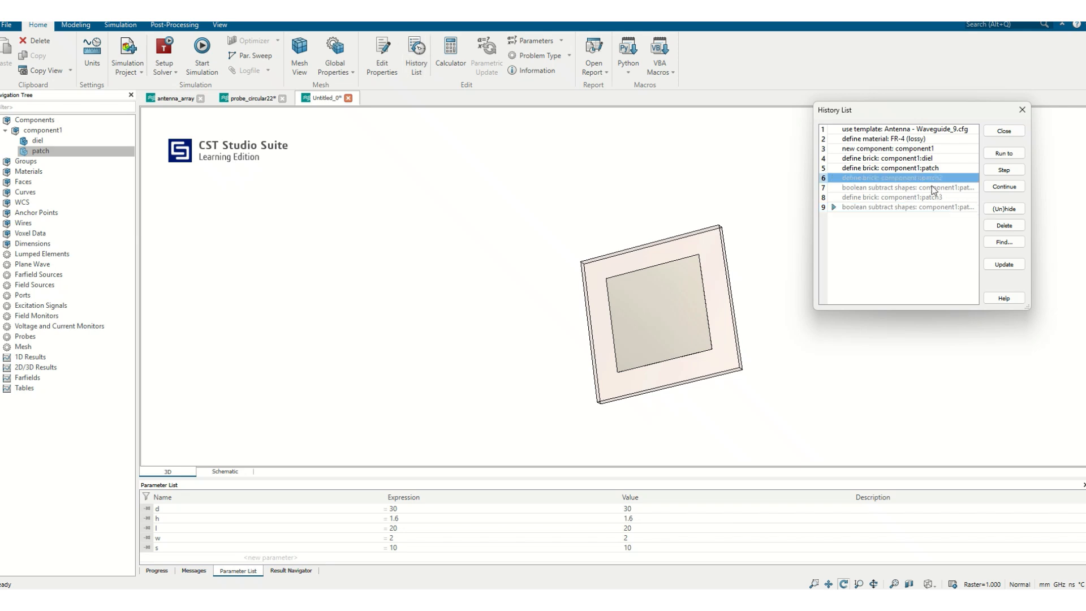
ctrl+click(910, 208)
ctrl+click(911, 197)
ctrl+click(960, 187)
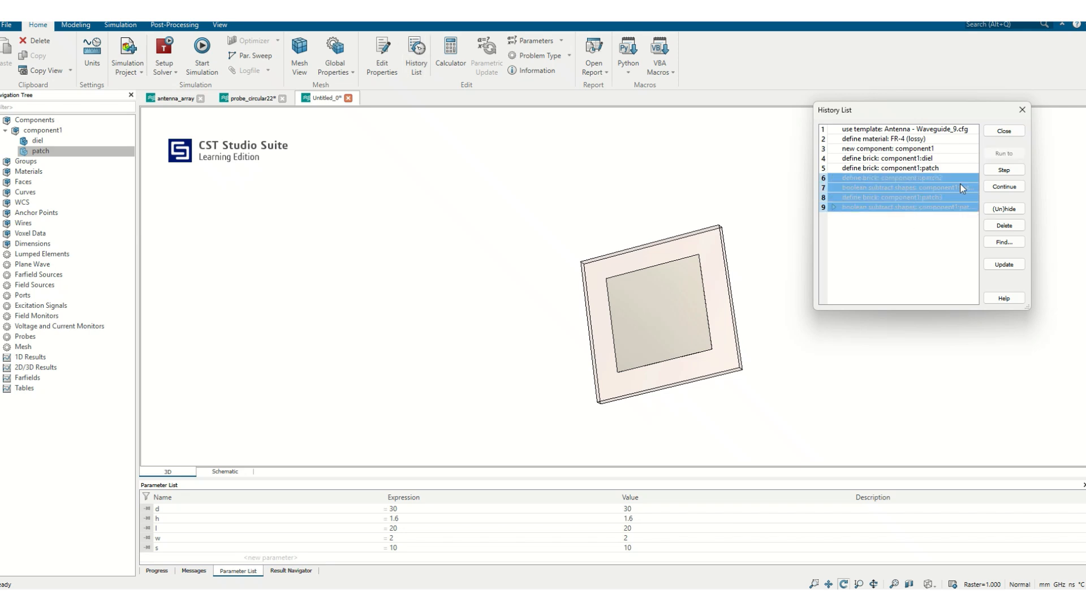
click(1004, 209)
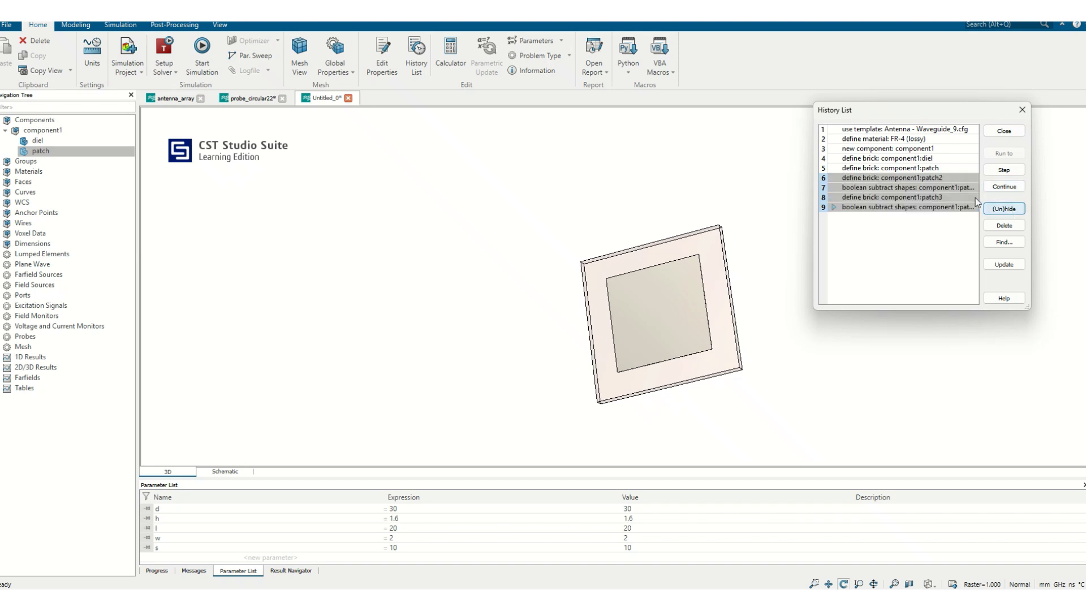
click(1003, 264)
drag(724, 330, 739, 208)
scroll(680, 287, up, 3)
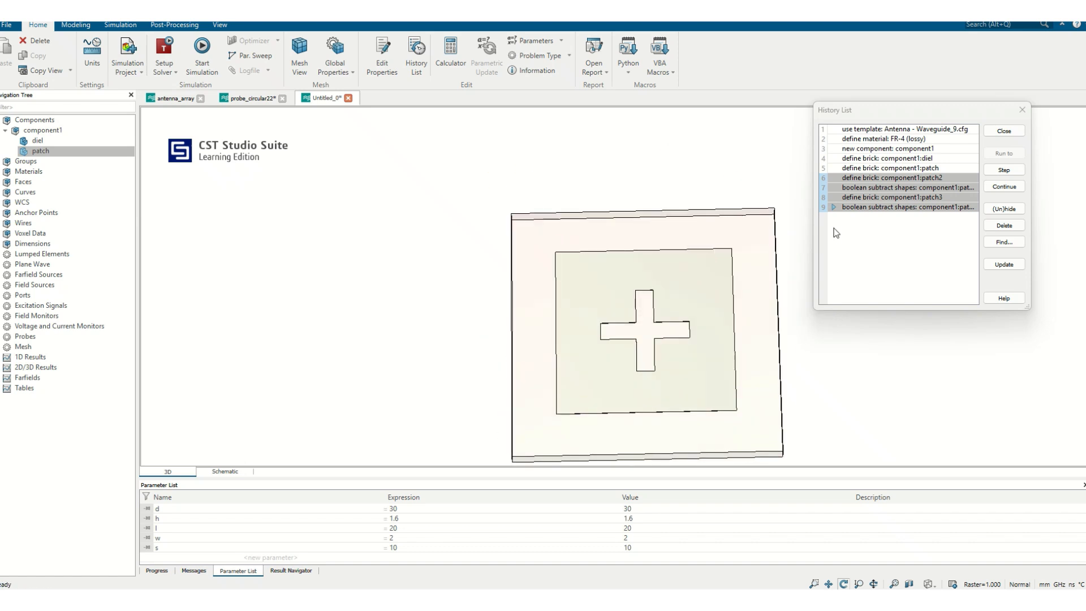
Search the History List for the string "patch2" and close the search.
click(912, 179)
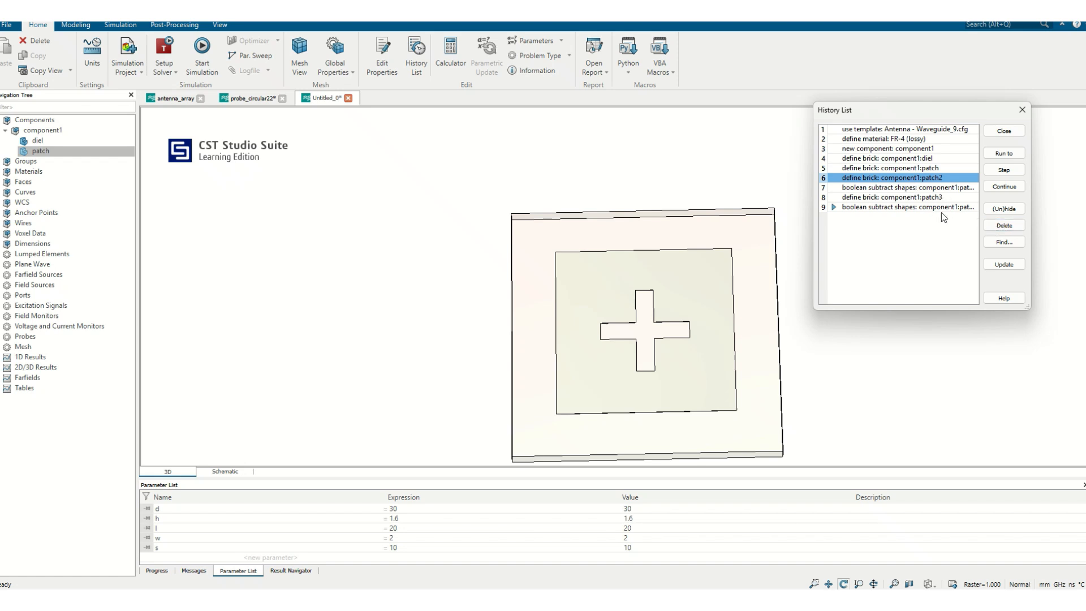
click(1009, 244)
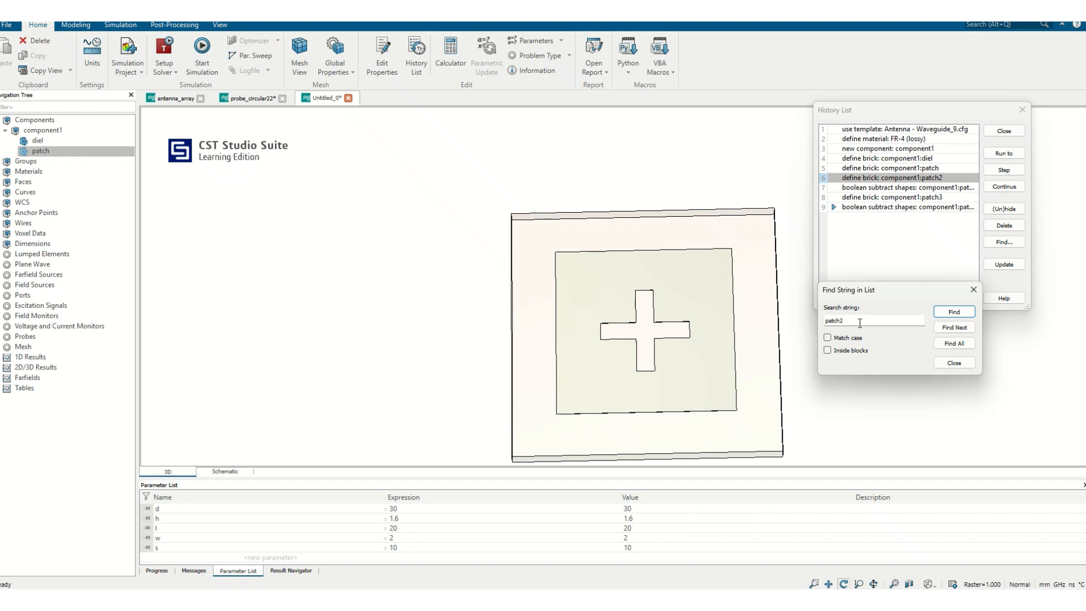
click(955, 312)
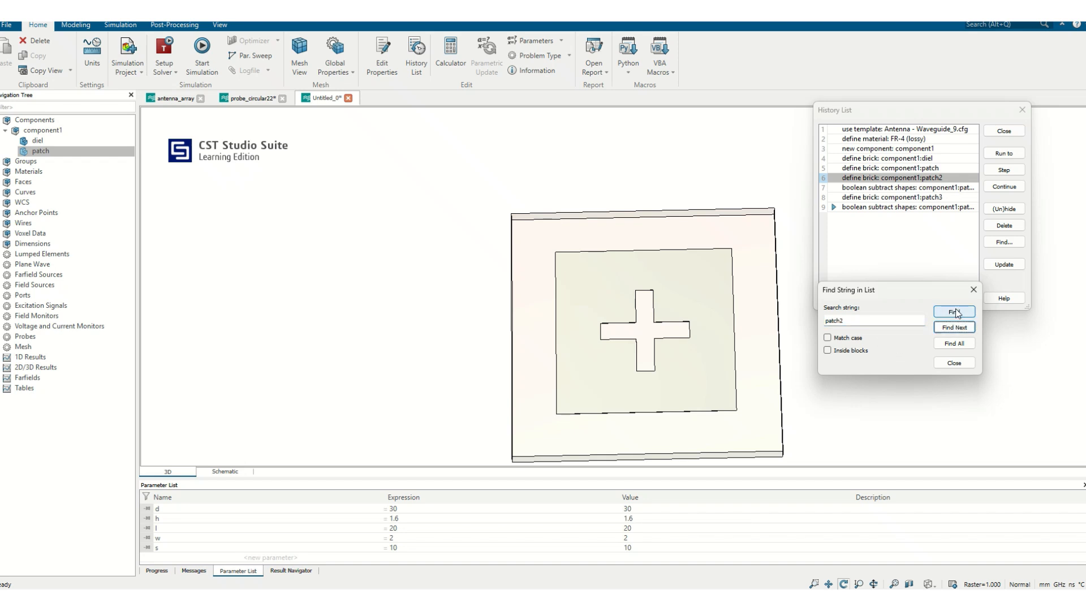
click(956, 312)
click(974, 289)
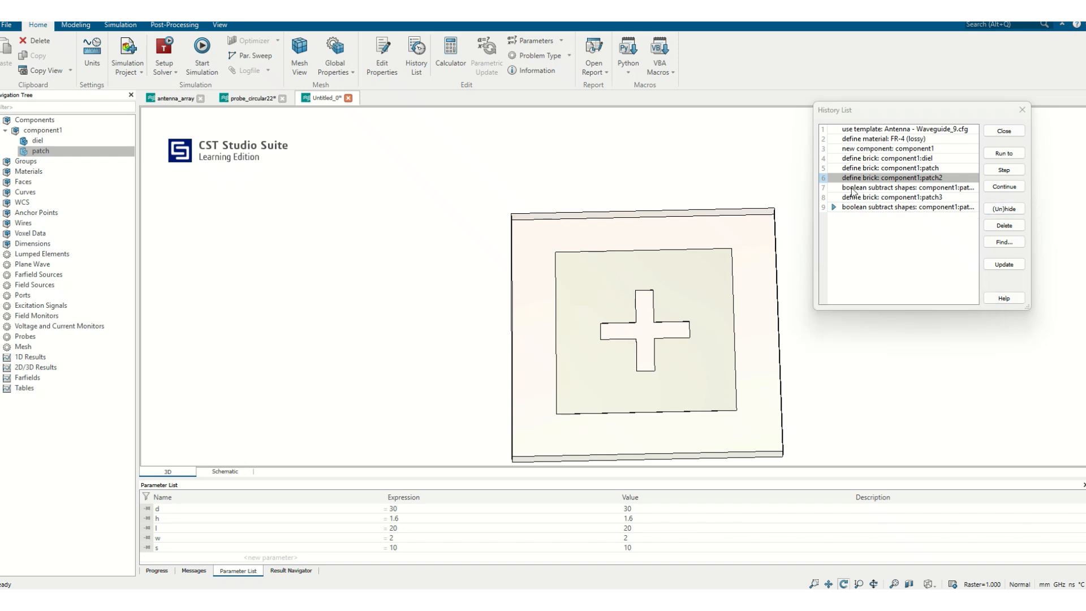
Delete the patch2 brick definition and its boolean subtraction, entries 6 and 7, from the history, update the model and close the History List.
shift+click(903, 188)
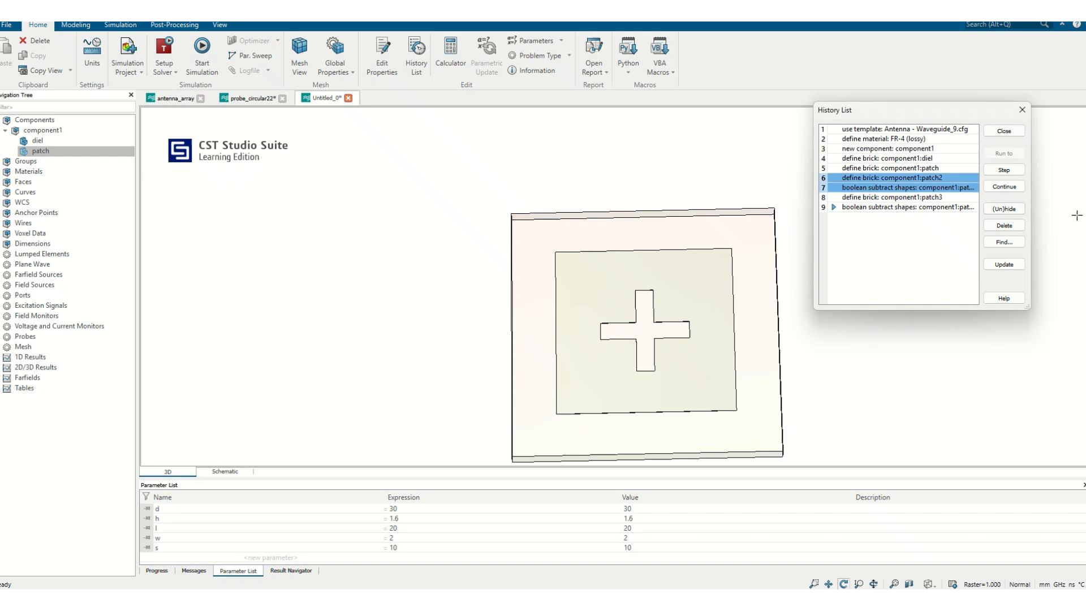
click(1000, 226)
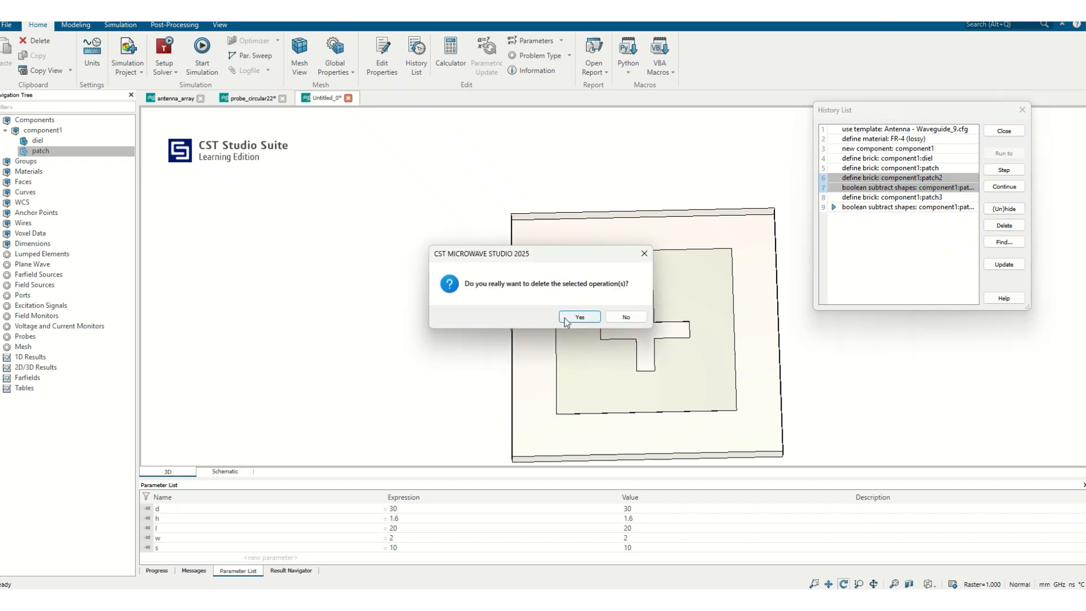
click(582, 316)
click(871, 188)
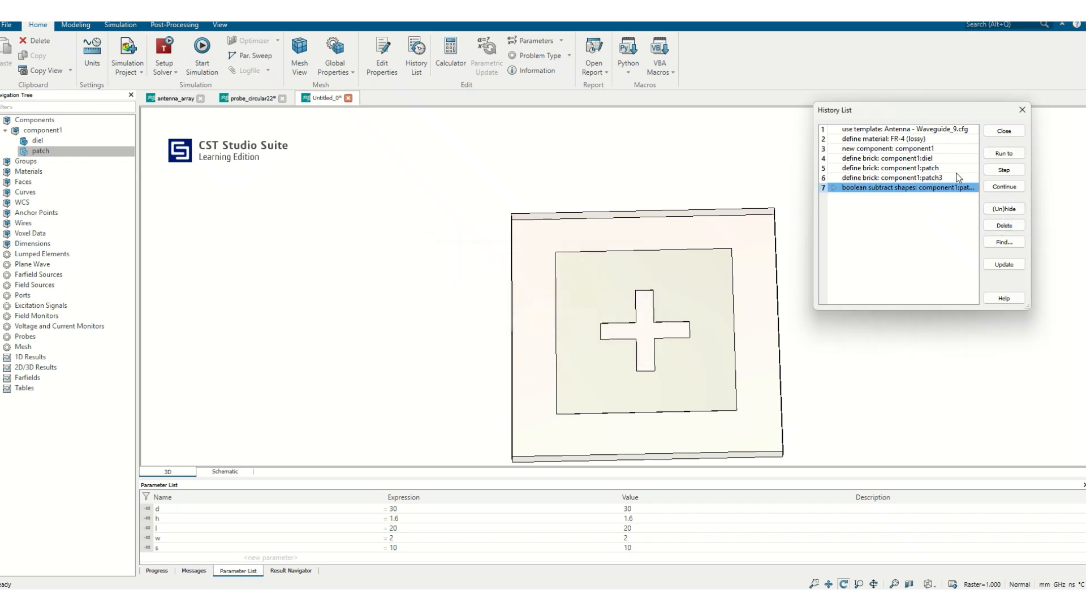
click(1003, 264)
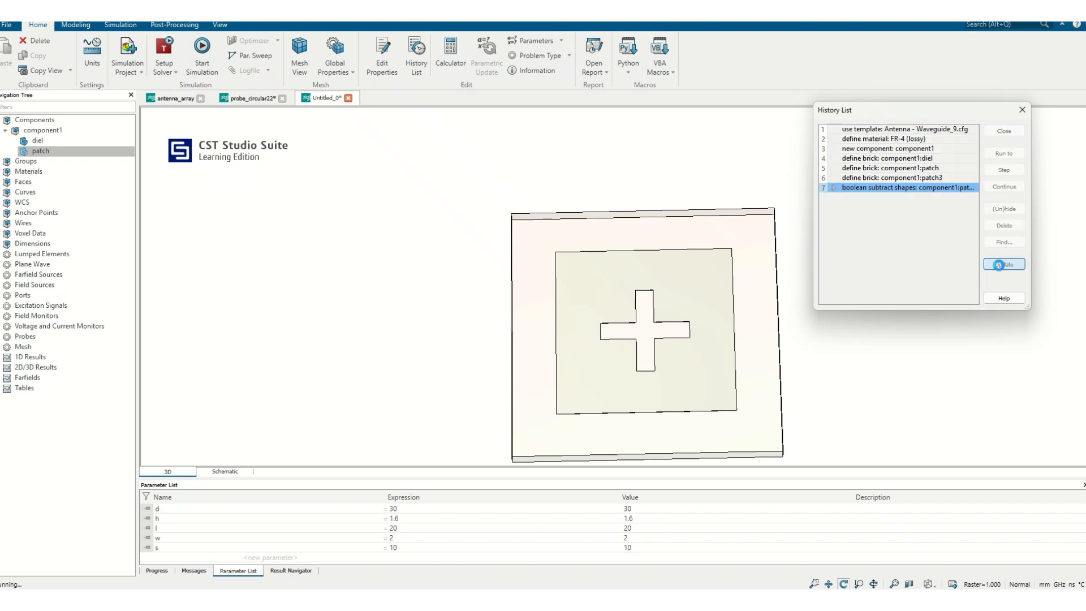
drag(600, 301, 573, 345)
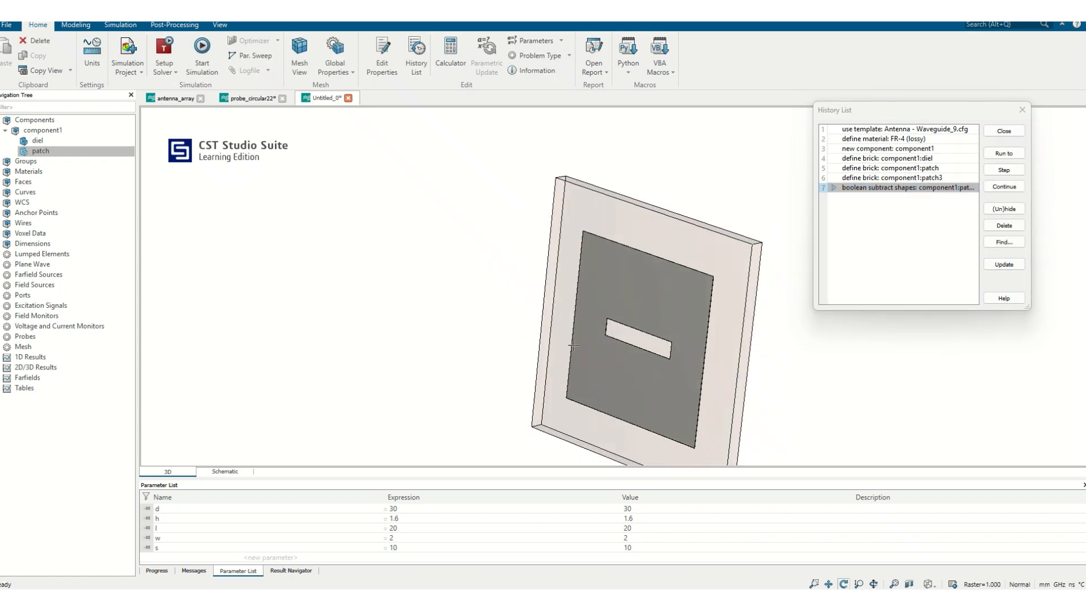
click(1004, 131)
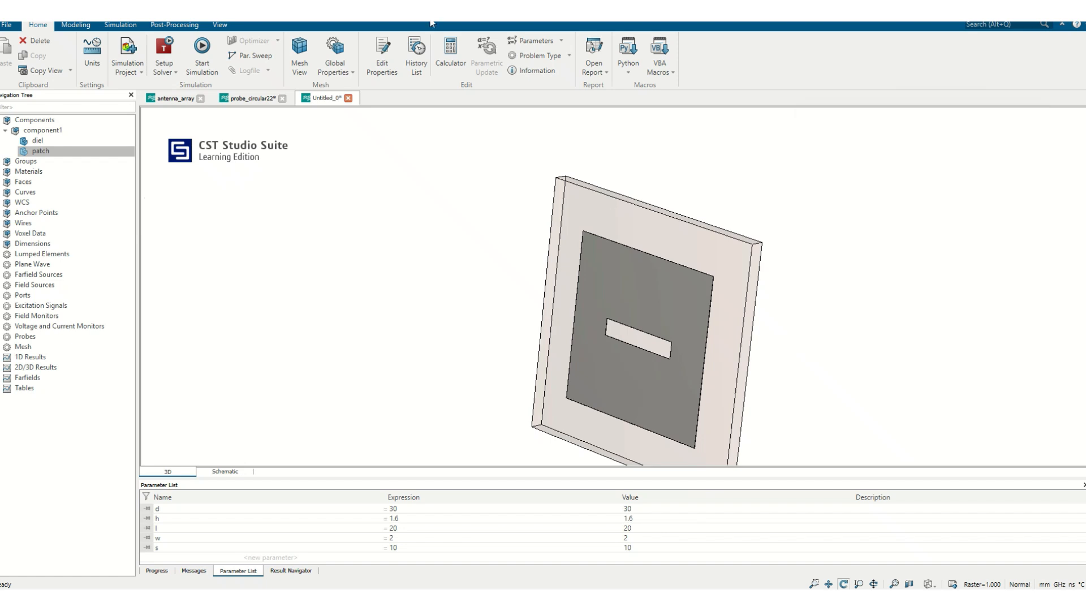
Reopen the History List and examine the patch model alongside its remaining history entries.
drag(672, 267, 744, 160)
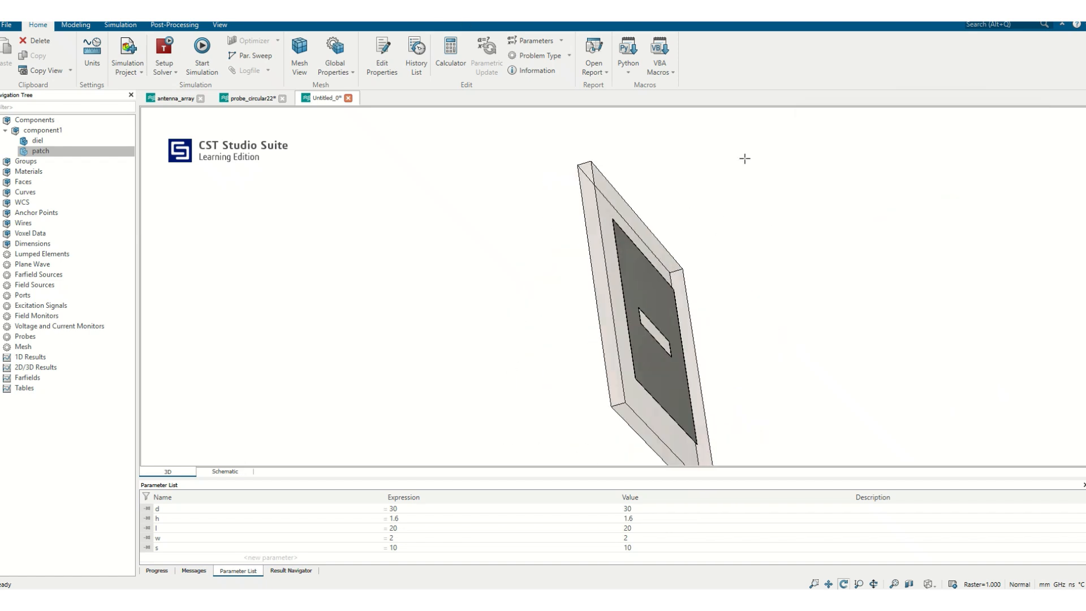
click(419, 51)
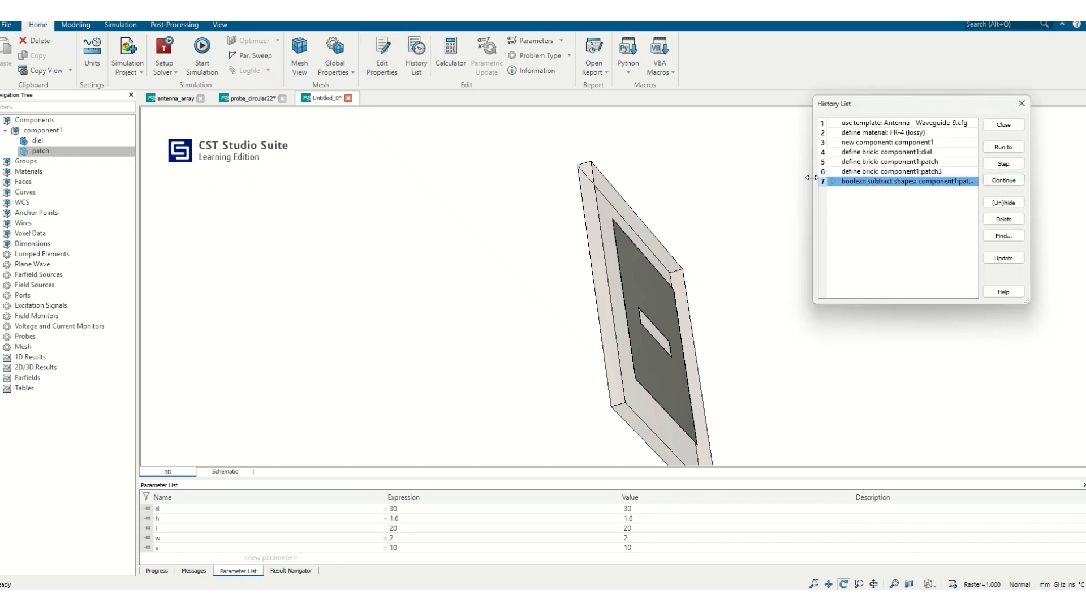
drag(727, 225, 837, 125)
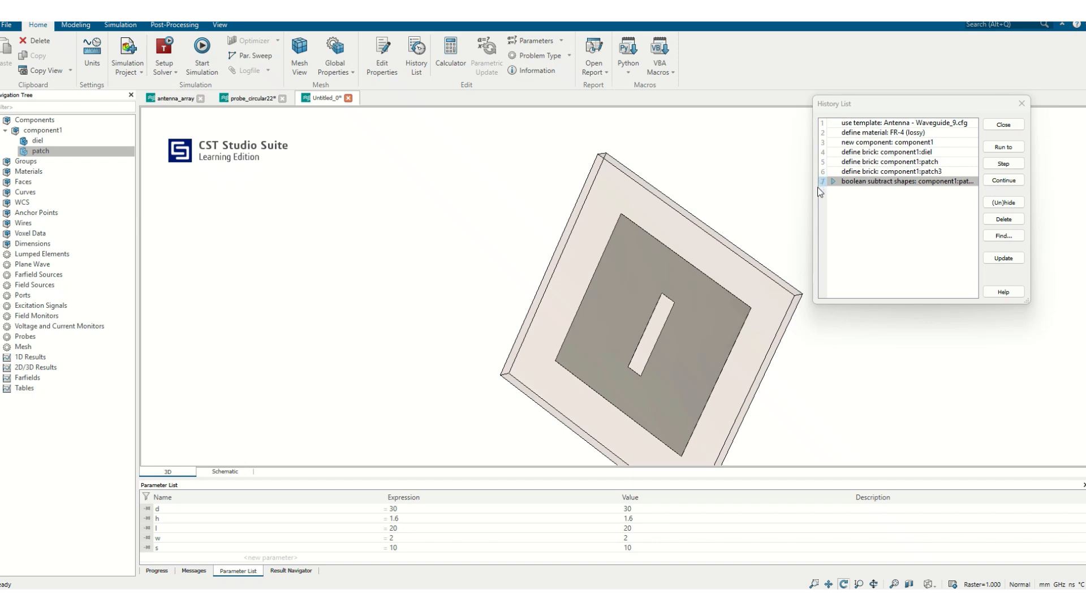